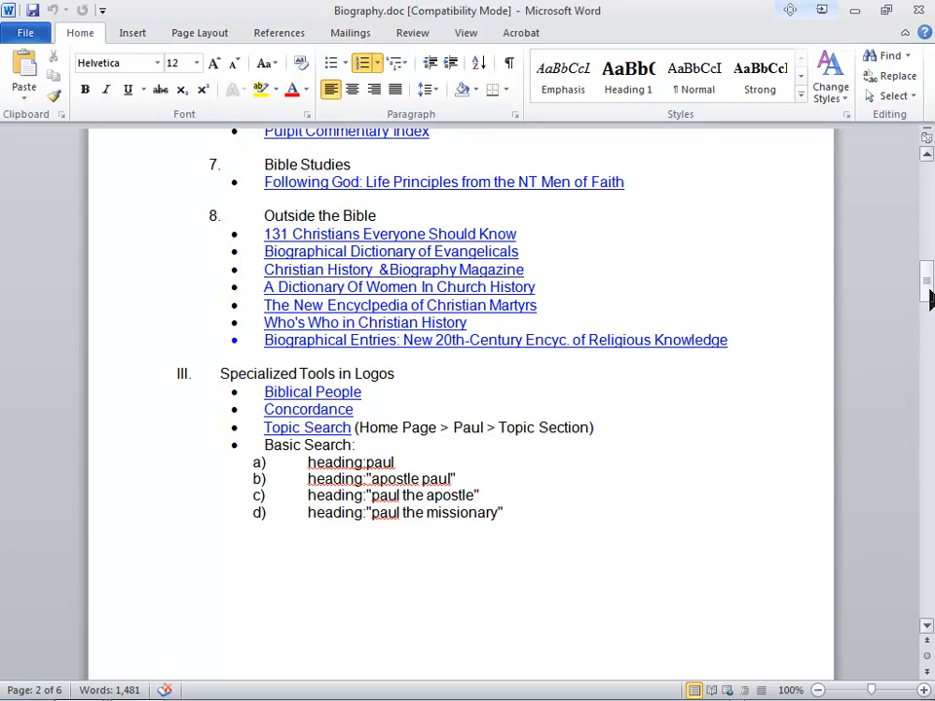
# Look through the "How to Research" section of the biography outline document
pyautogui.moveTo(928, 292); pyautogui.dragTo(927, 347)
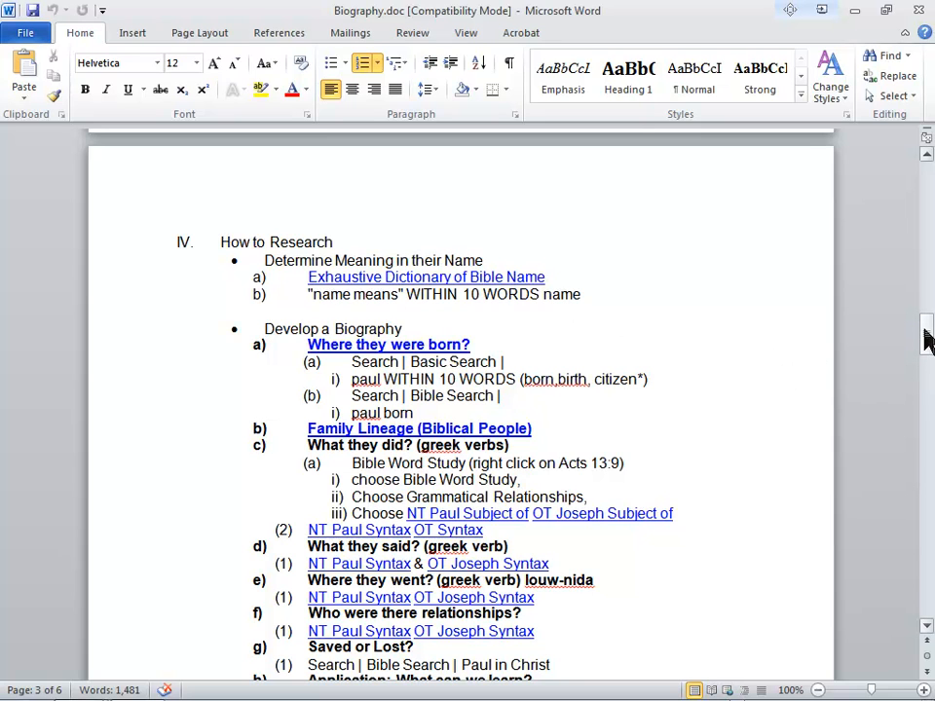
pyautogui.moveTo(927, 339); pyautogui.dragTo(912, 90)
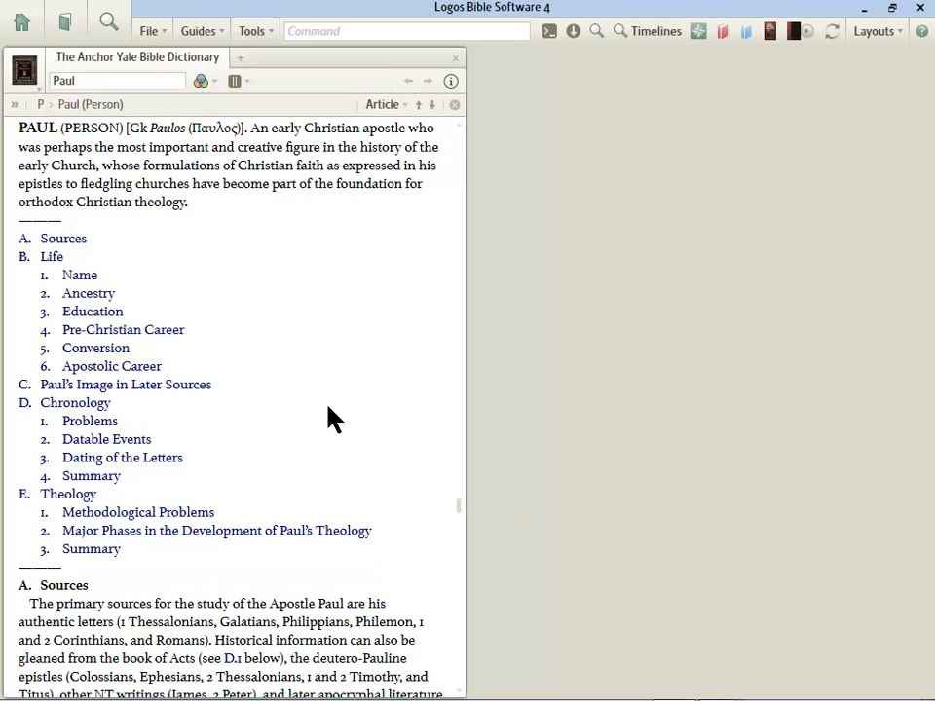
# Mark the PAUL (PERSON) heading and its section outline in the Anchor Yale Bible Dictionary article, and clear the markings
pyautogui.moveTo(170, 699)
pyautogui.click(358, 690)
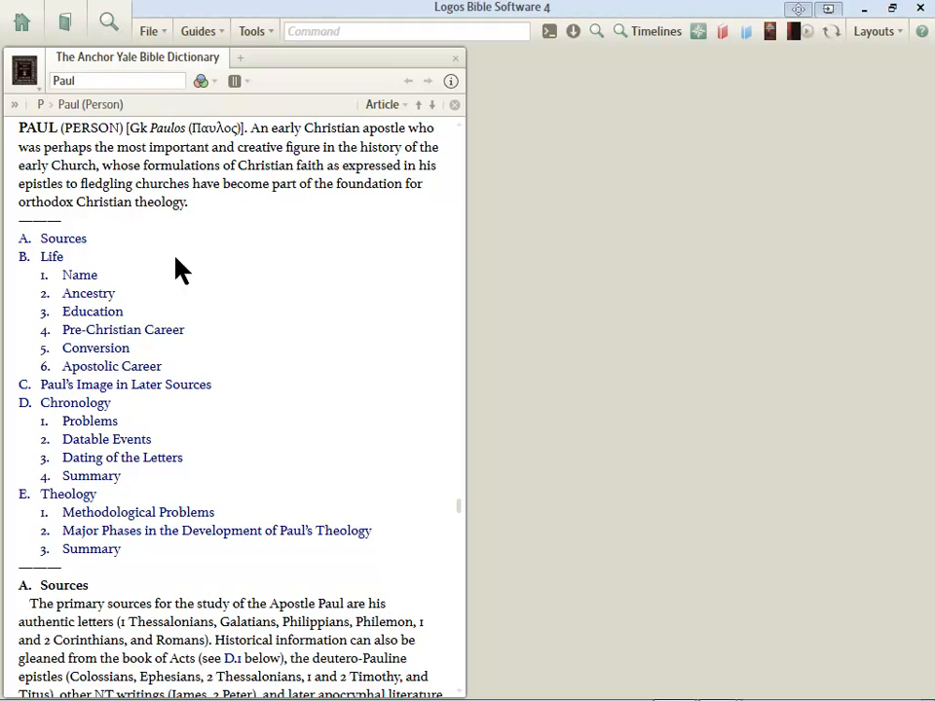
pyautogui.moveTo(17, 137); pyautogui.dragTo(251, 143)
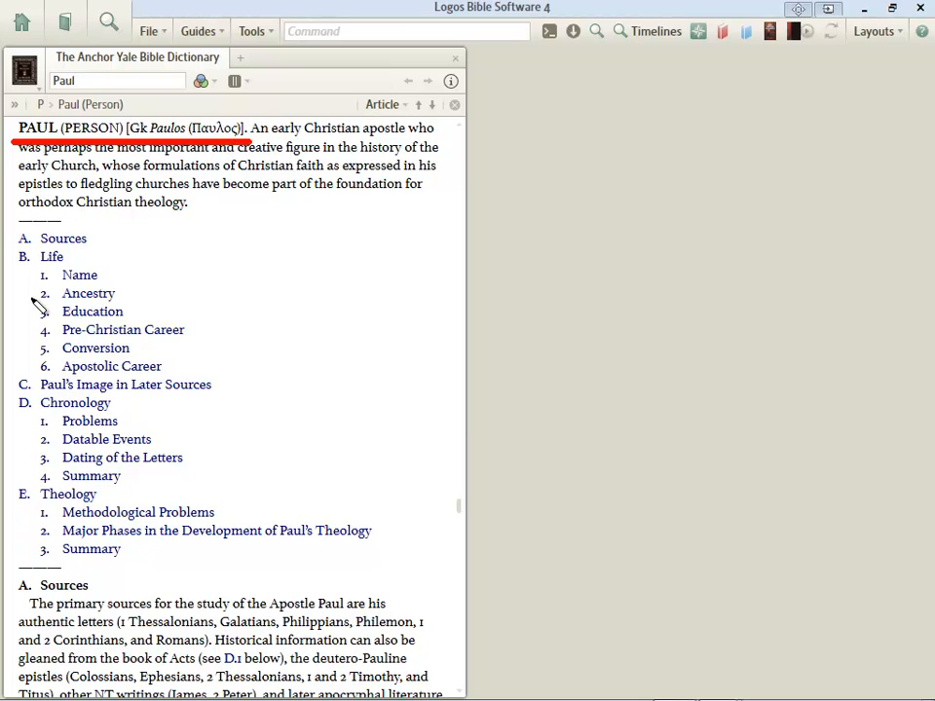
pyautogui.moveTo(8, 225)
pyautogui.mouseDown()
pyautogui.moveTo(9, 549)
pyautogui.moveTo(13, 563)
pyautogui.moveTo(61, 563)
pyautogui.mouseUp()
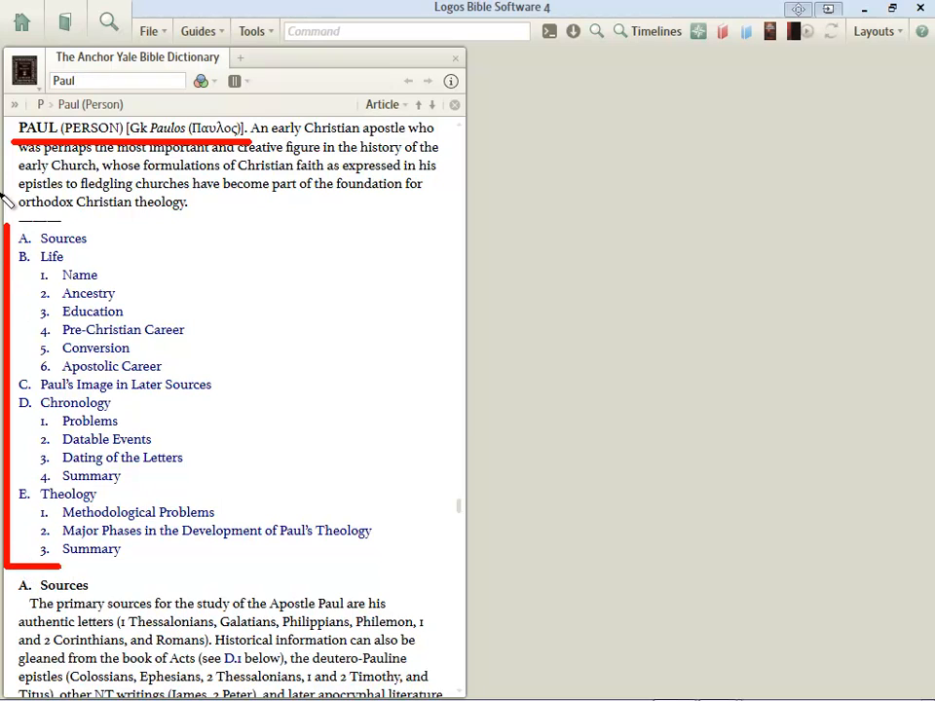
pyautogui.moveTo(8, 227); pyautogui.dragTo(105, 227)
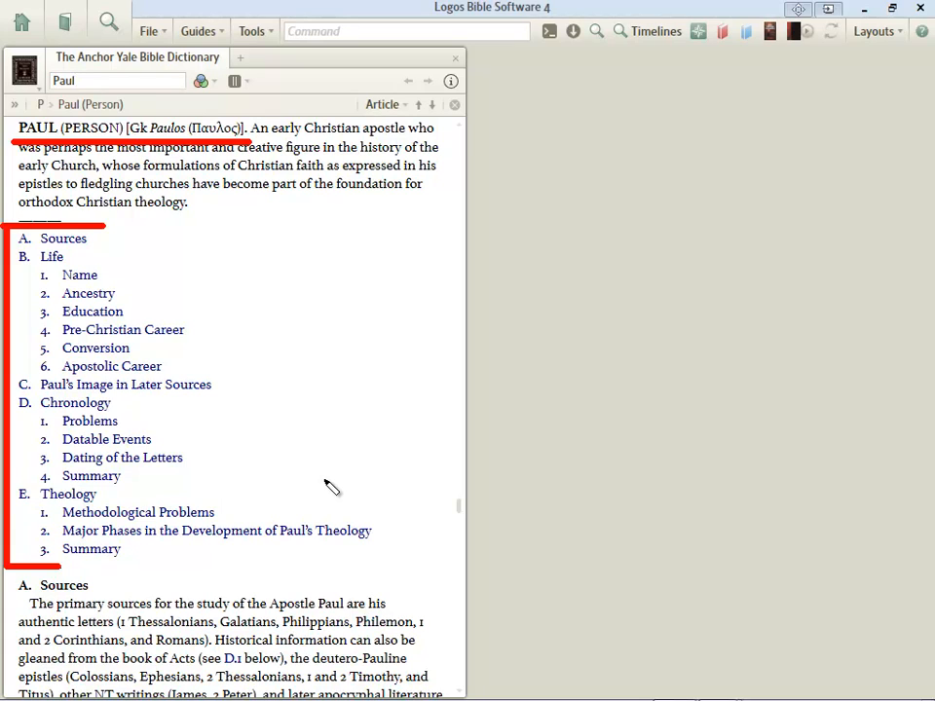
pyautogui.press('Escape')
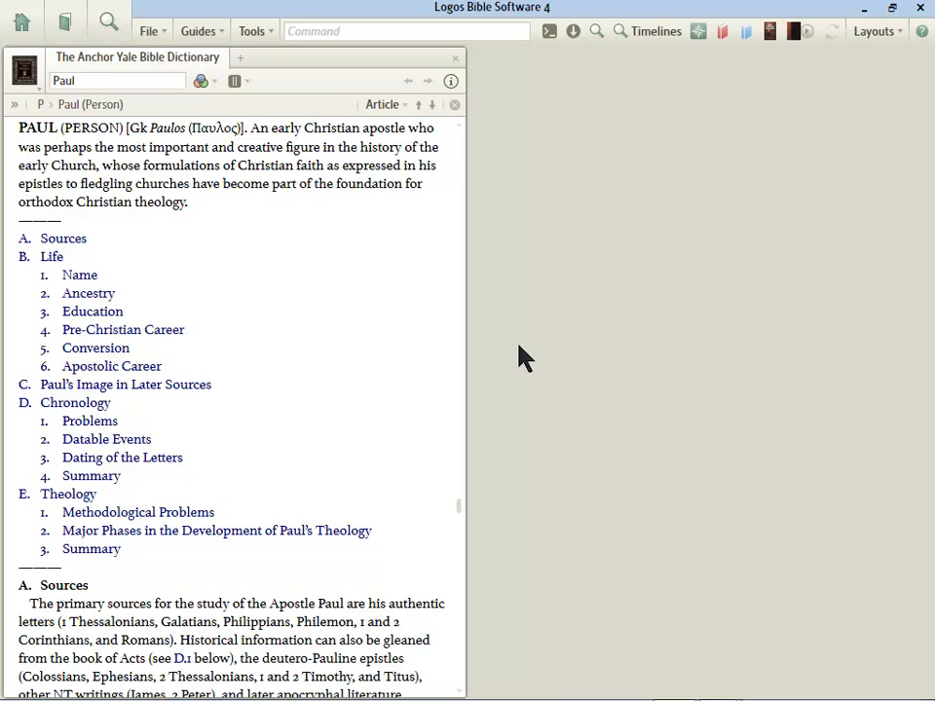
# Close the Anchor Yale Bible Dictionary and open the Tyndale Bible Dictionary in its place
pyautogui.click(455, 59)
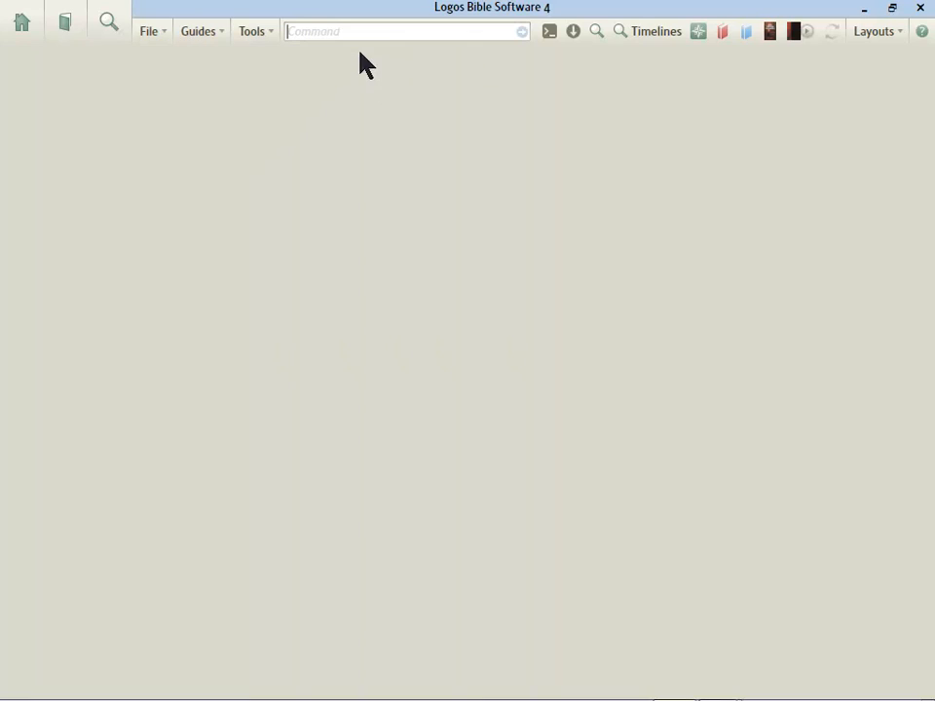
pyautogui.write('ty')
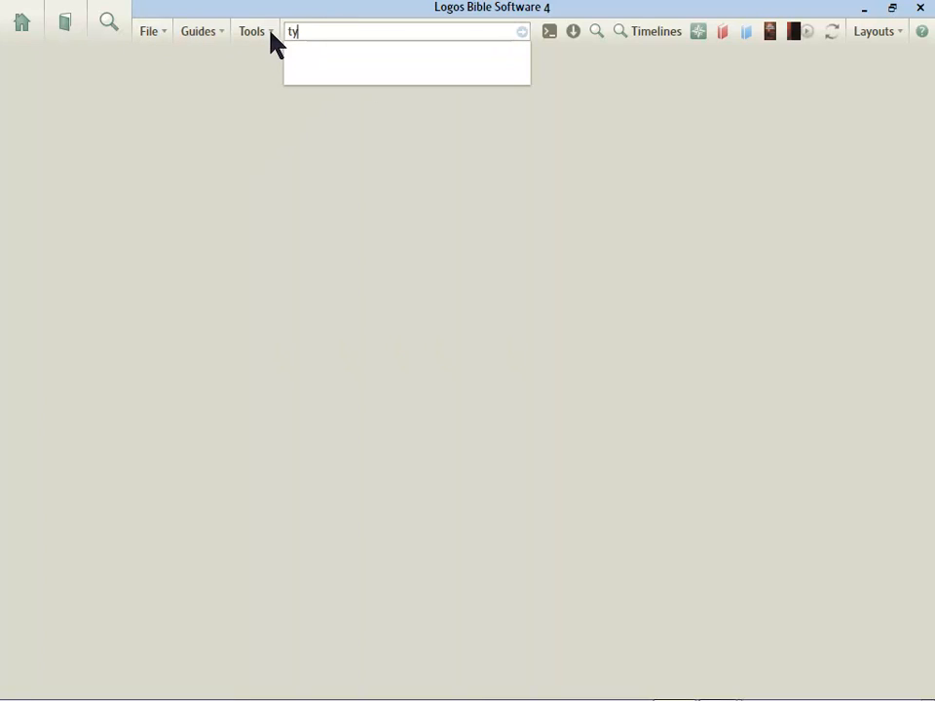
pyautogui.write('ndale dictionary')
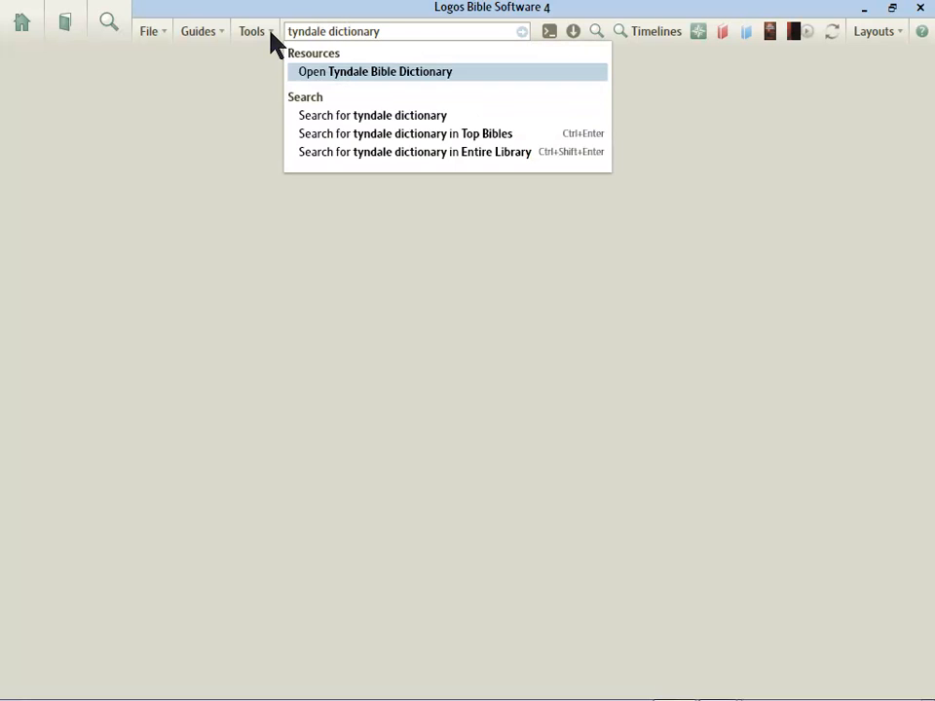
pyautogui.click(375, 73)
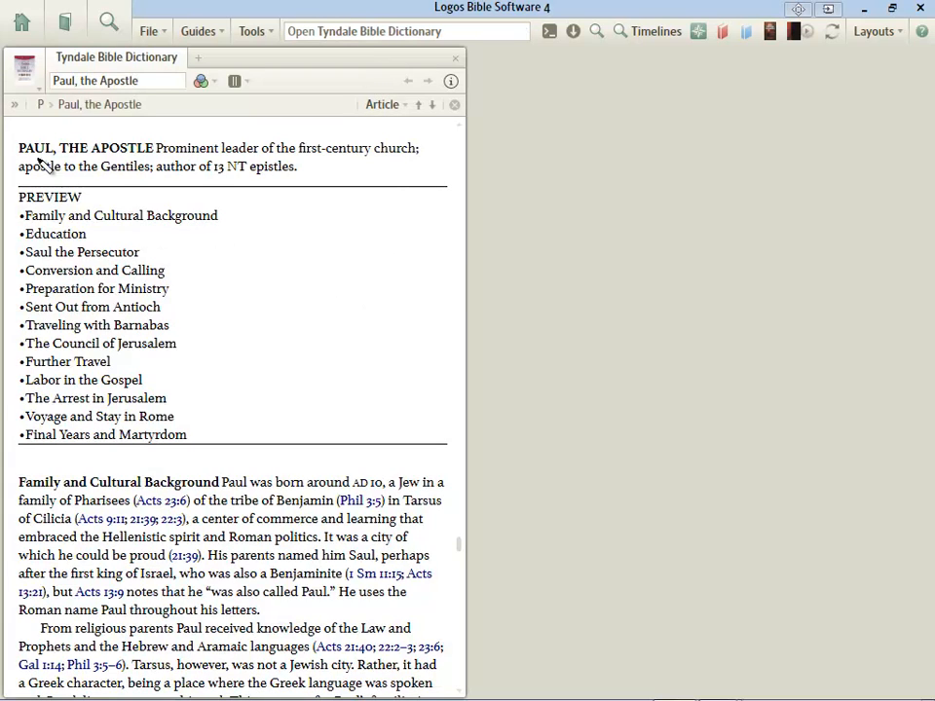
# Mark the preview list and introductory line of the "Paul, the Apostle" article in the Tyndale Bible Dictionary, clearing each marking
pyautogui.moveTo(9, 136)
pyautogui.mouseDown()
pyautogui.moveTo(10, 454)
pyautogui.moveTo(110, 454)
pyautogui.mouseUp()
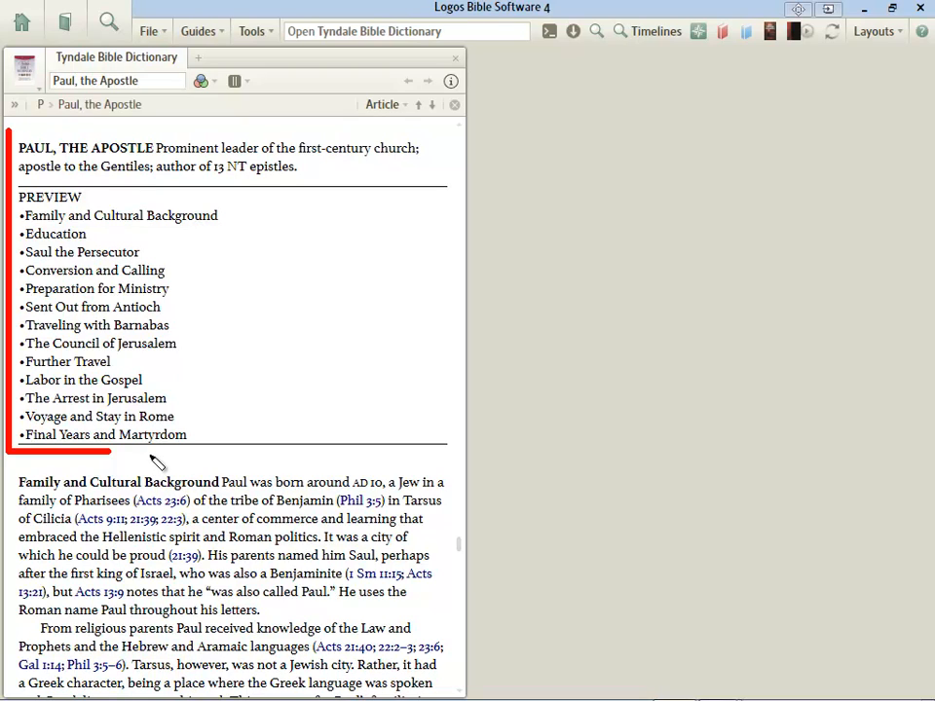
pyautogui.press('Escape')
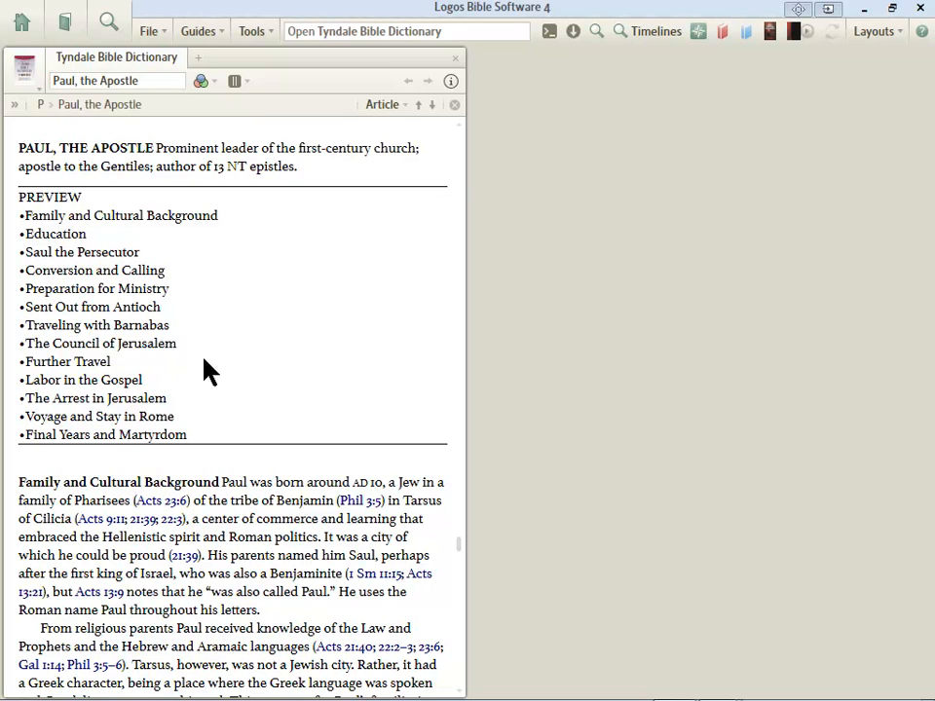
pyautogui.moveTo(161, 180); pyautogui.dragTo(304, 184)
pyautogui.press('Escape')
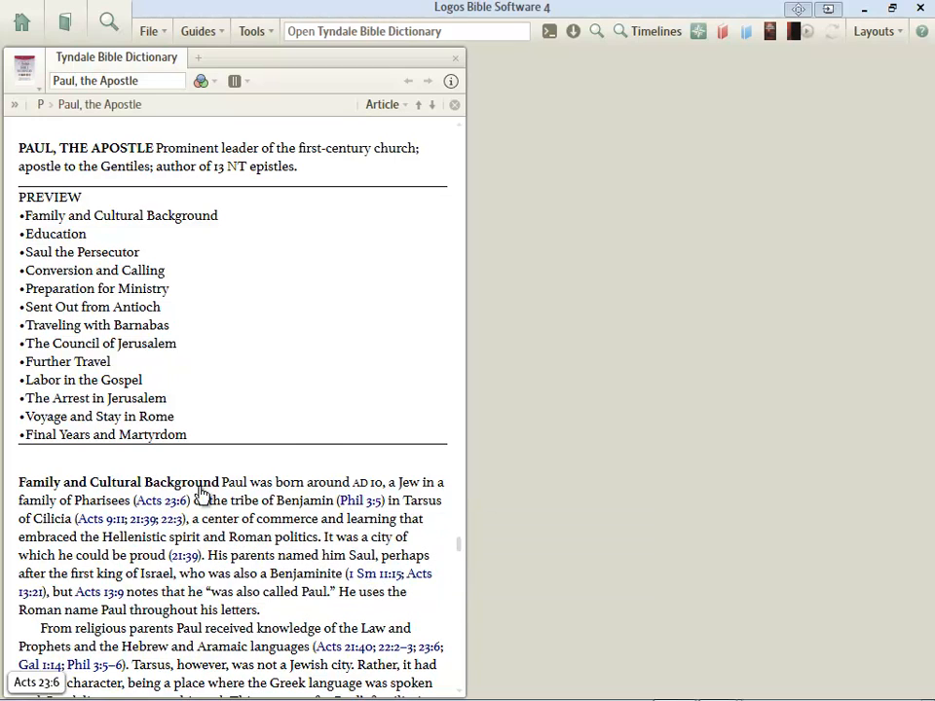
# View the Tyndale article's Scripture references in Power Lookup and close the lookup
pyautogui.click(254, 31)
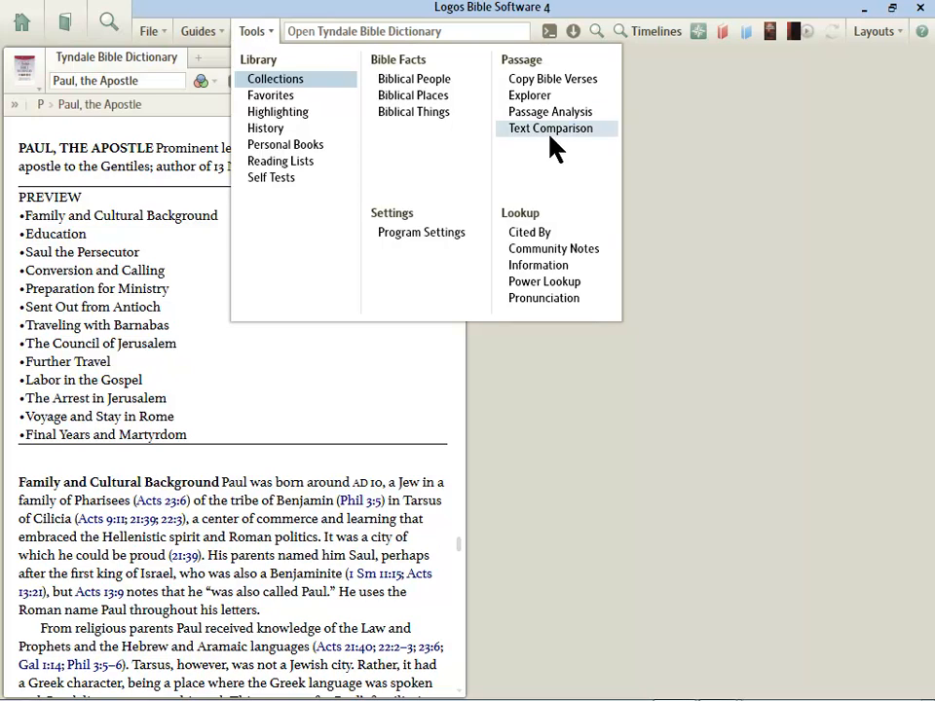
pyautogui.click(536, 284)
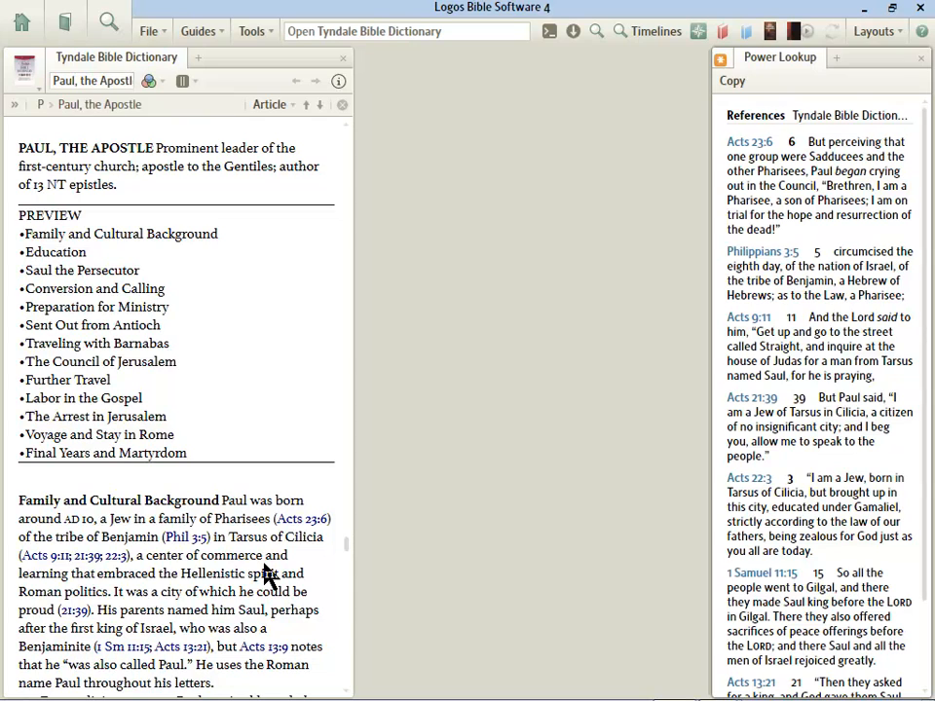
pyautogui.click(918, 56)
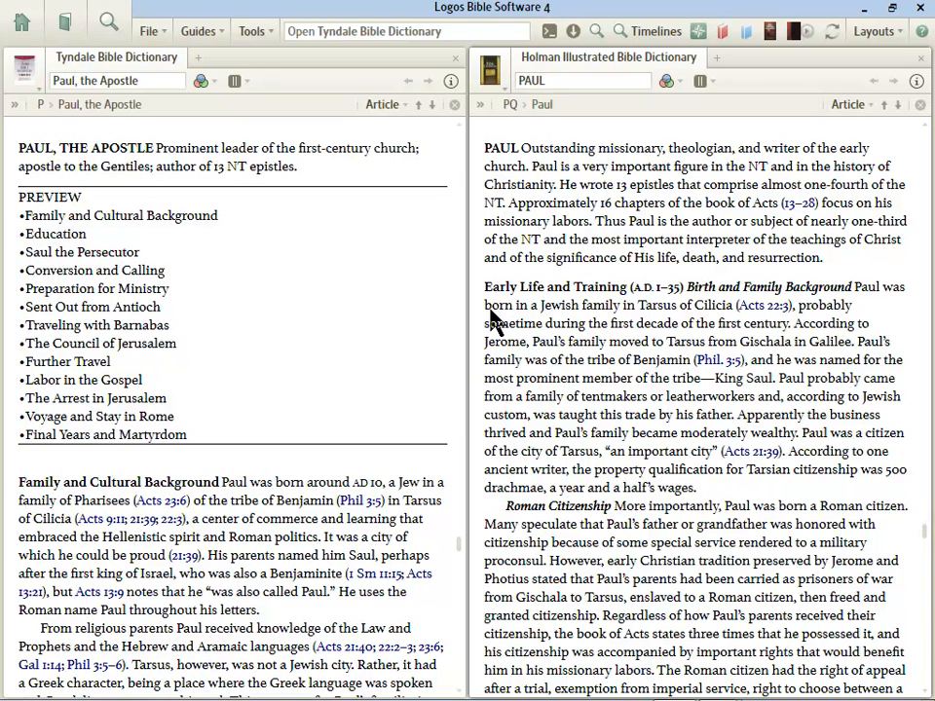
# Underline the "Early Life and Training" and "Roman Citizenship" headings in the Holman Illustrated Bible Dictionary article, and clear the markings
pyautogui.moveTo(480, 305); pyautogui.dragTo(737, 305)
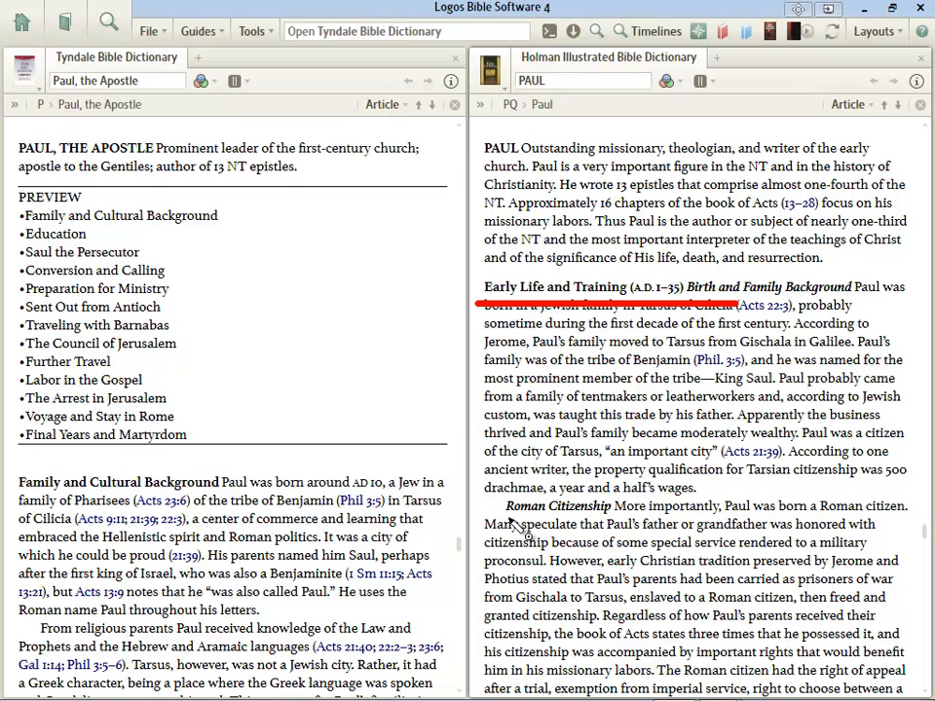
pyautogui.moveTo(504, 516); pyautogui.dragTo(695, 522)
pyautogui.press('Escape')
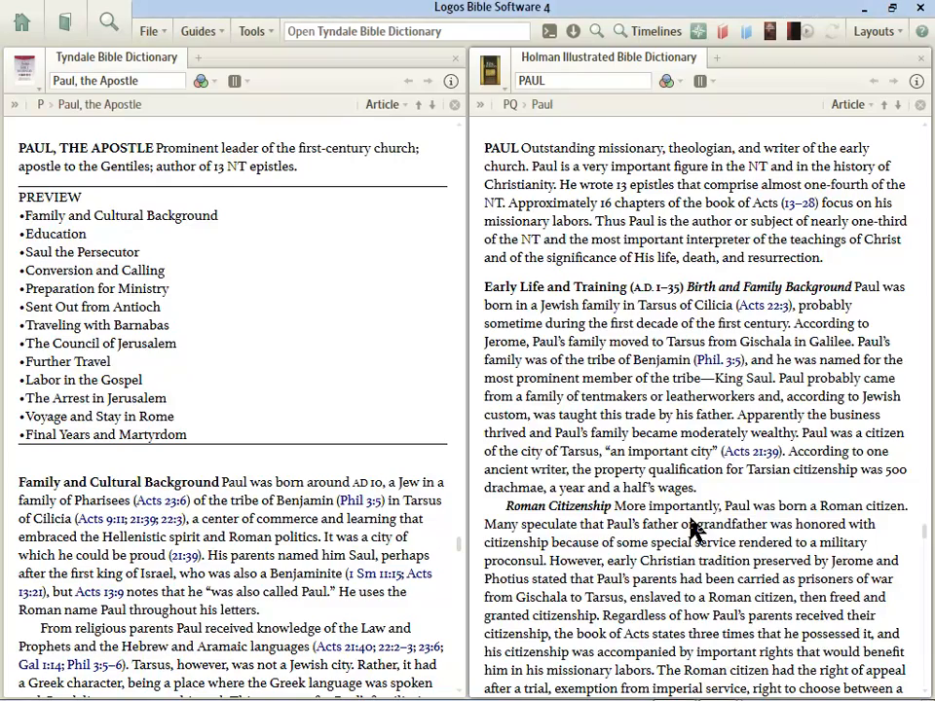
# Frame the Arcadian Way of Ephesus photograph in the Holman article on Paul, and clear the marking
pyautogui.scroll(-1, 693, 524)
pyautogui.scroll(-8, 693, 524)
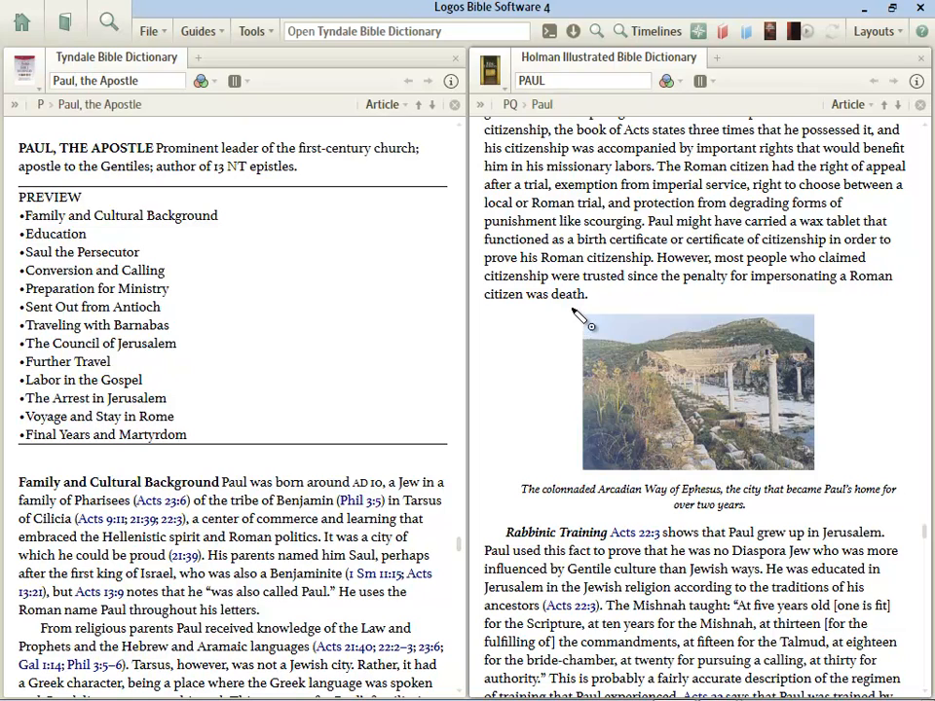
pyautogui.moveTo(572, 307)
pyautogui.mouseDown()
pyautogui.moveTo(572, 476)
pyautogui.moveTo(846, 477)
pyautogui.moveTo(843, 288)
pyautogui.moveTo(559, 291)
pyautogui.moveTo(567, 324)
pyautogui.mouseUp()
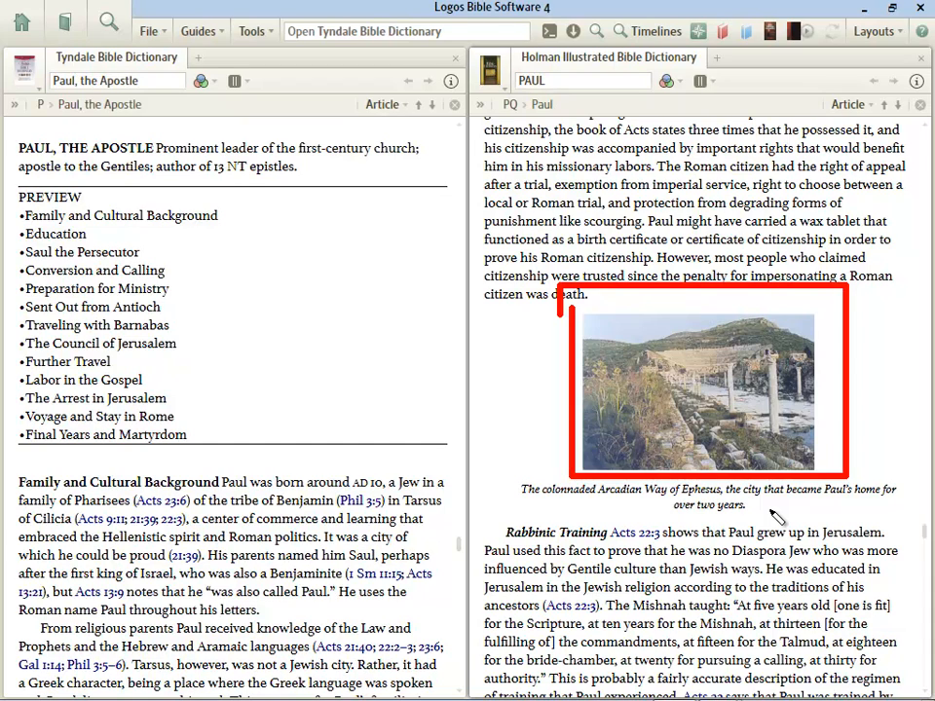
pyautogui.press('Escape')
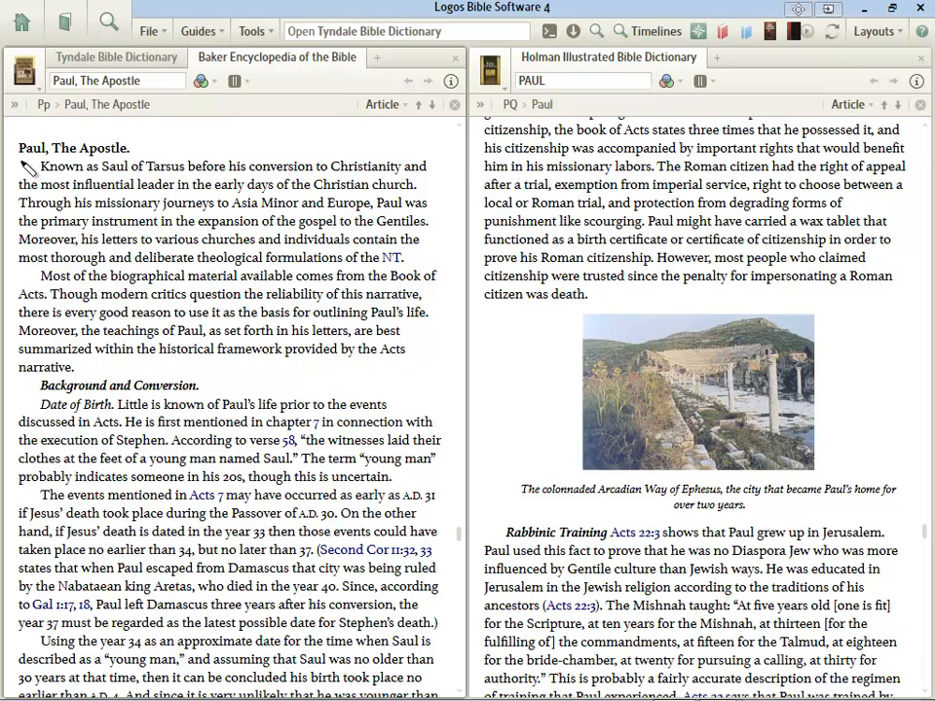
# Underline the article title and the "Date of Birth" heading in the Baker Encyclopedia of the Bible, and clear the markings
pyautogui.moveTo(19, 163); pyautogui.dragTo(195, 163)
pyautogui.moveTo(41, 399)
pyautogui.mouseDown()
pyautogui.moveTo(238, 398)
pyautogui.moveTo(121, 411)
pyautogui.moveTo(138, 409)
pyautogui.mouseUp()
pyautogui.press('Escape')
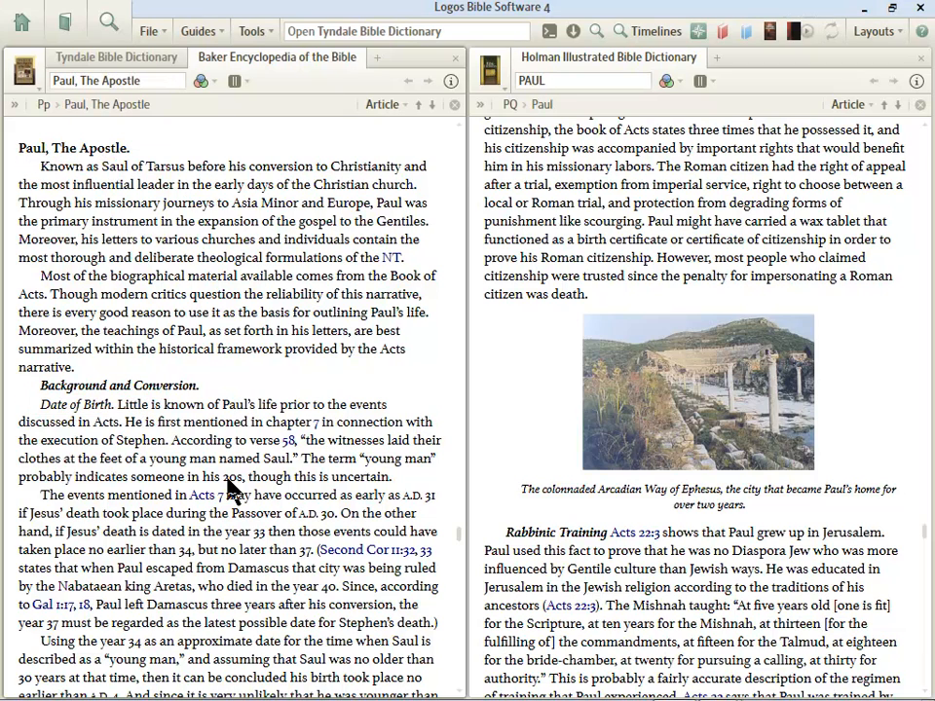
# Show the Baker Encyclopedia's table of contents to view the subsections under "Paul, The Apostle", and hide it again
pyautogui.click(15, 105)
pyautogui.moveTo(114, 311); pyautogui.dragTo(222, 403)
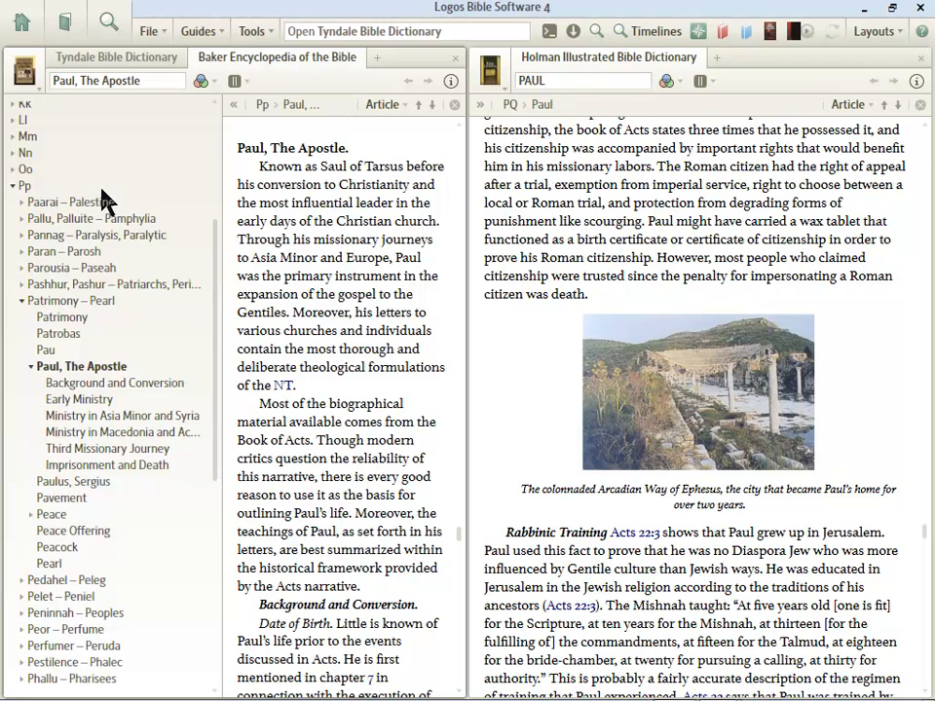
pyautogui.click(234, 107)
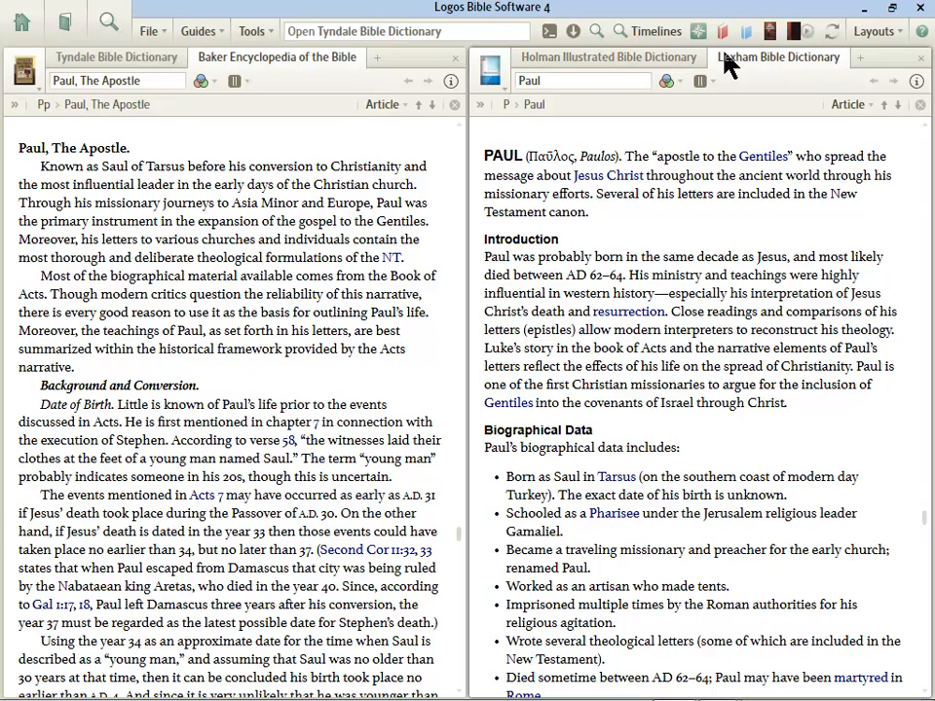
# Read the Biographical Data and Chronological Issues sections of the Paul article in the Lexham Bible Dictionary
pyautogui.moveTo(741, 57)
pyautogui.scroll(-3, 660, 450)
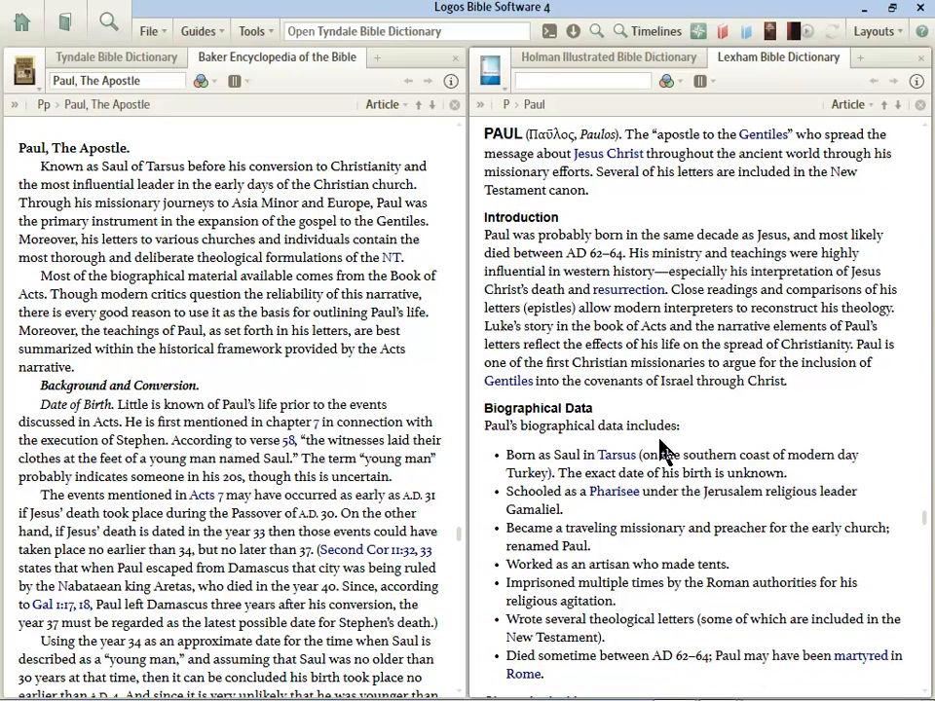
pyautogui.scroll(-12, 661, 450)
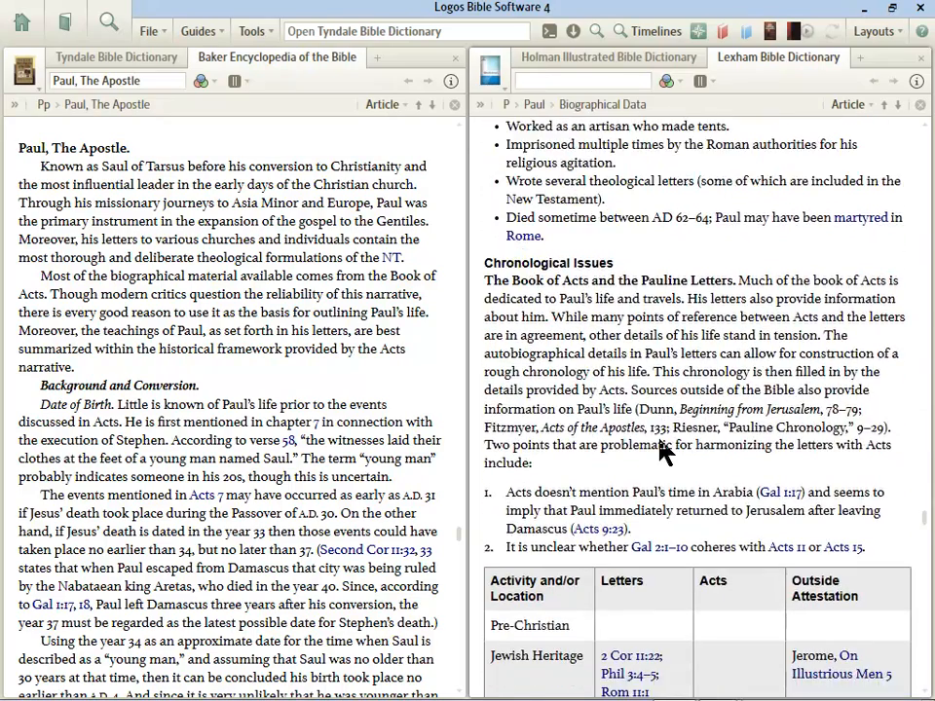
pyautogui.scroll(-6, 660, 450)
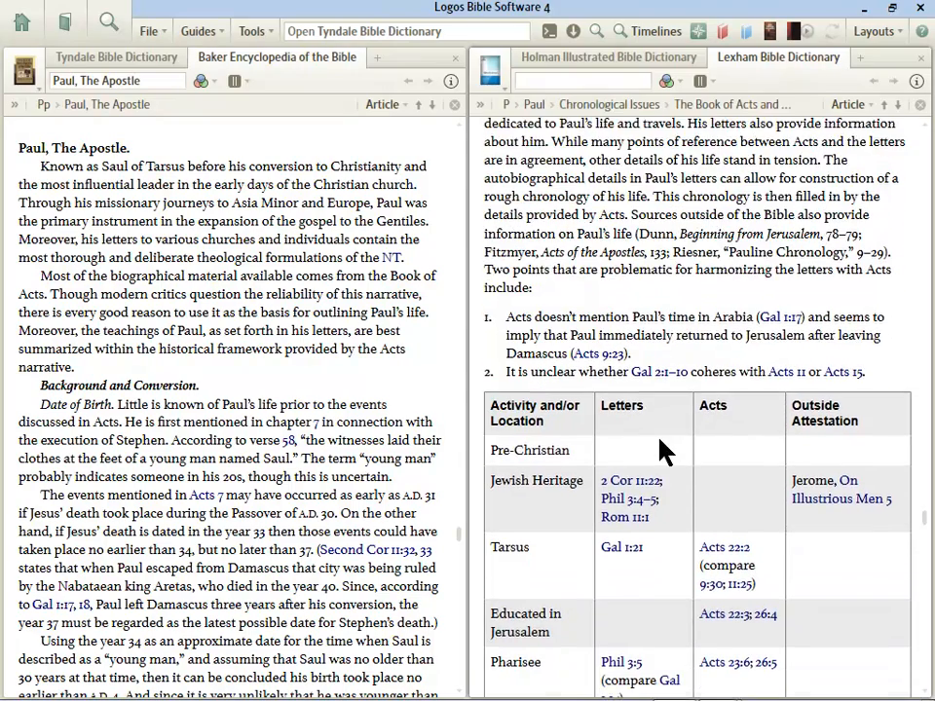
# Examine the Lexham article's table of Paul's activities and locations, from Jewish Heritage through the Third (Collection) Journey
pyautogui.scroll(-6, 661, 450)
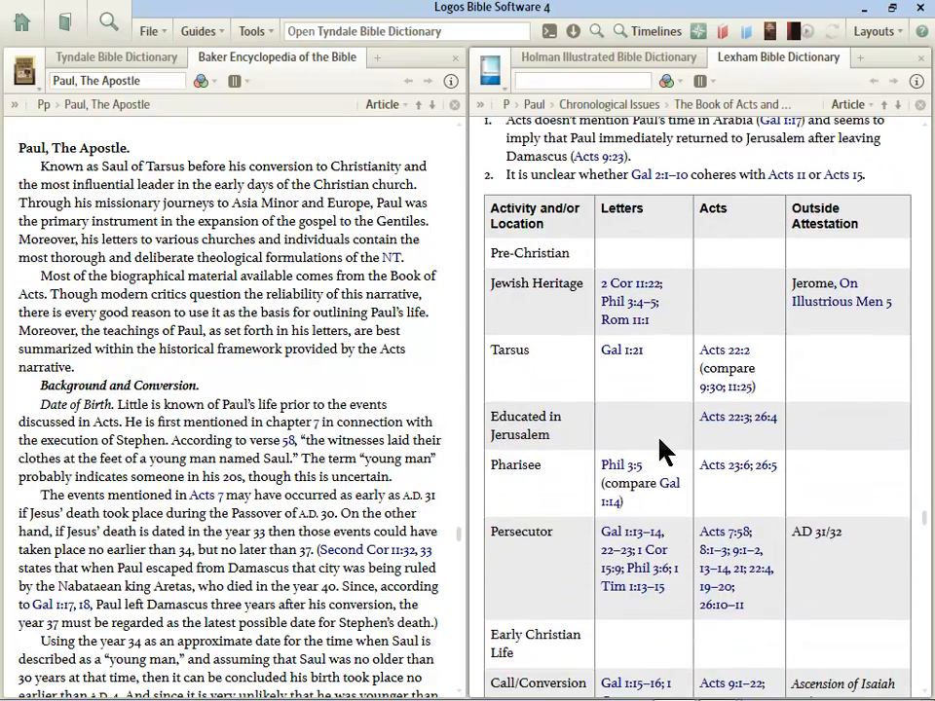
pyautogui.scroll(-2, 659, 439)
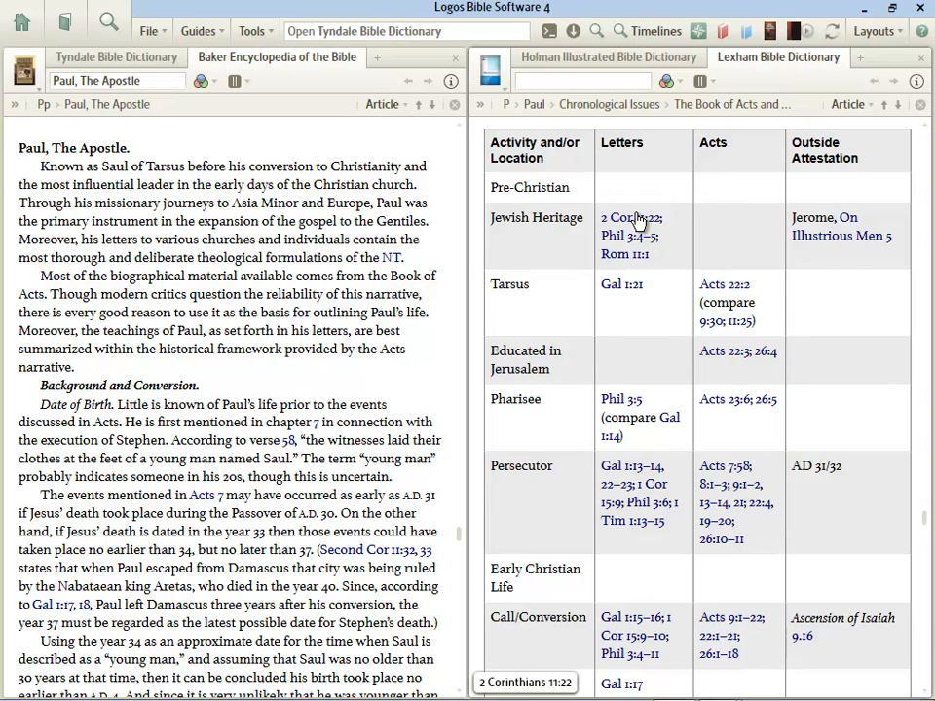
pyautogui.moveTo(638, 222)
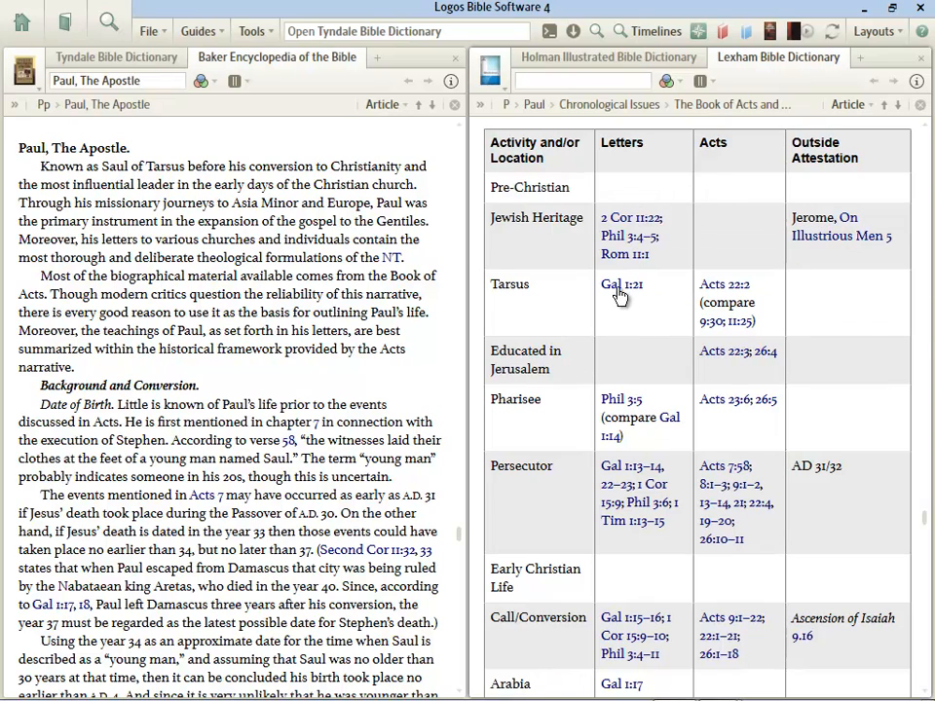
pyautogui.moveTo(619, 292)
pyautogui.scroll(-15, 549, 388)
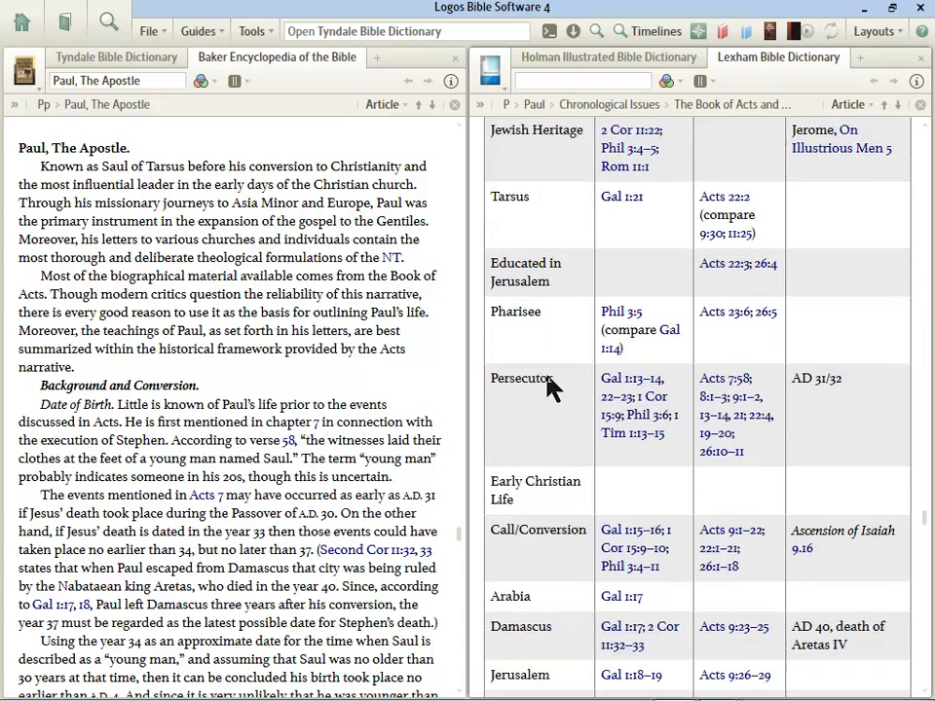
pyautogui.scroll(-15, 548, 388)
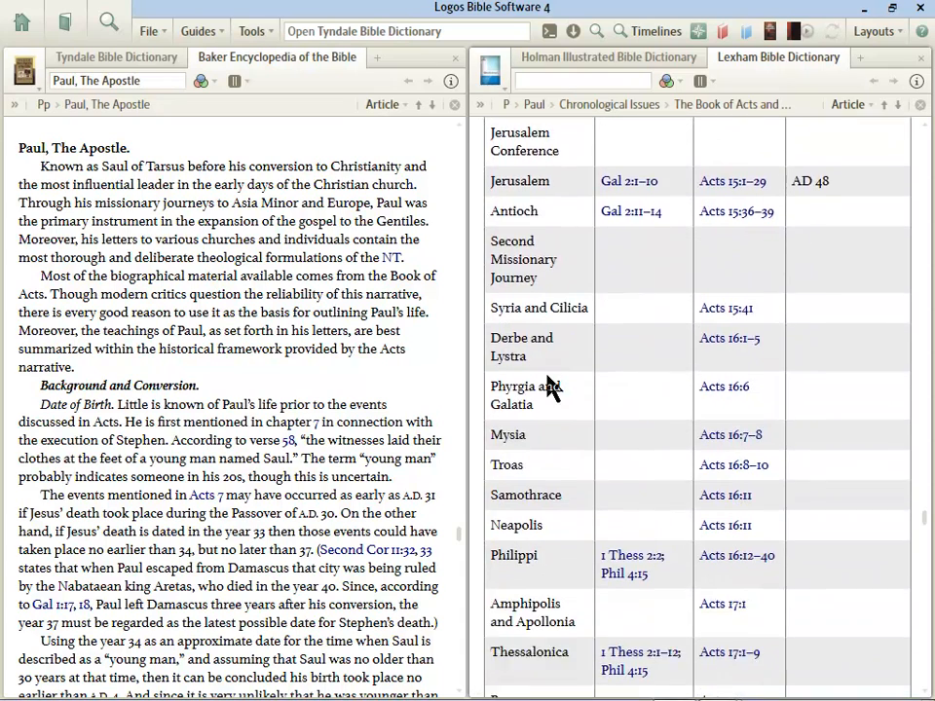
pyautogui.scroll(-1, 551, 387)
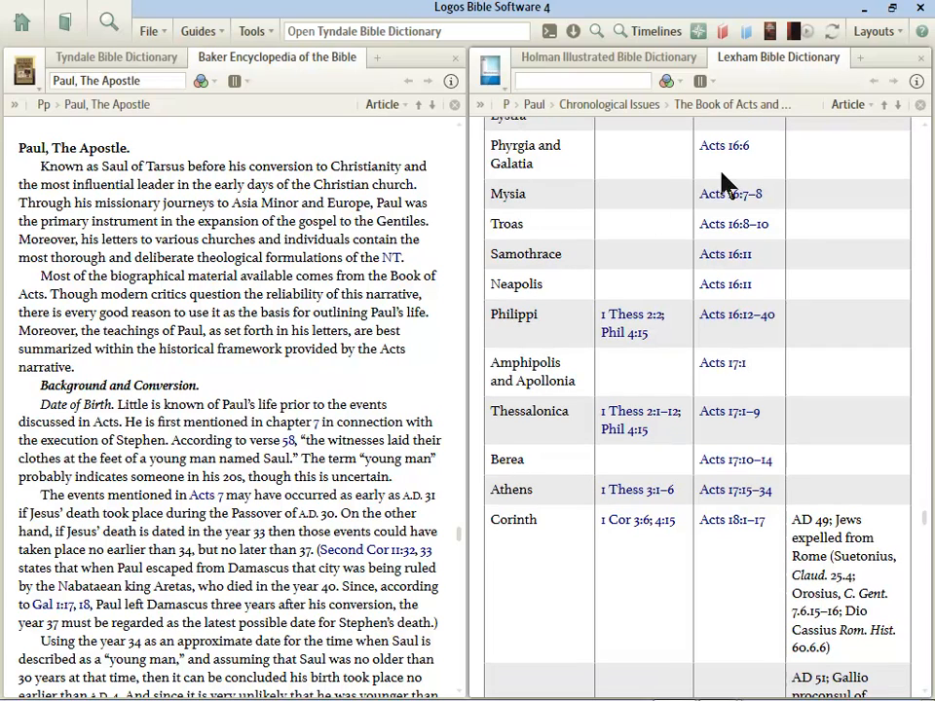
pyautogui.scroll(-10, 650, 653)
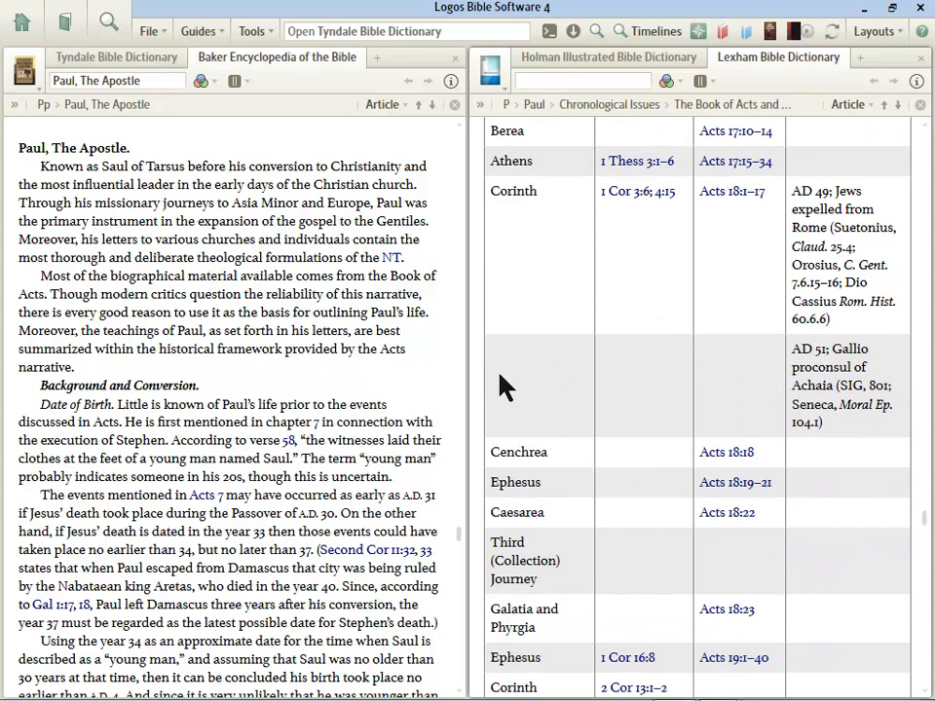
# Read the rest of the Lexham table of Paul's travels and the Dating and Authorship of the Pauline Letters section
pyautogui.scroll(-3, 502, 385)
pyautogui.scroll(-20, 503, 386)
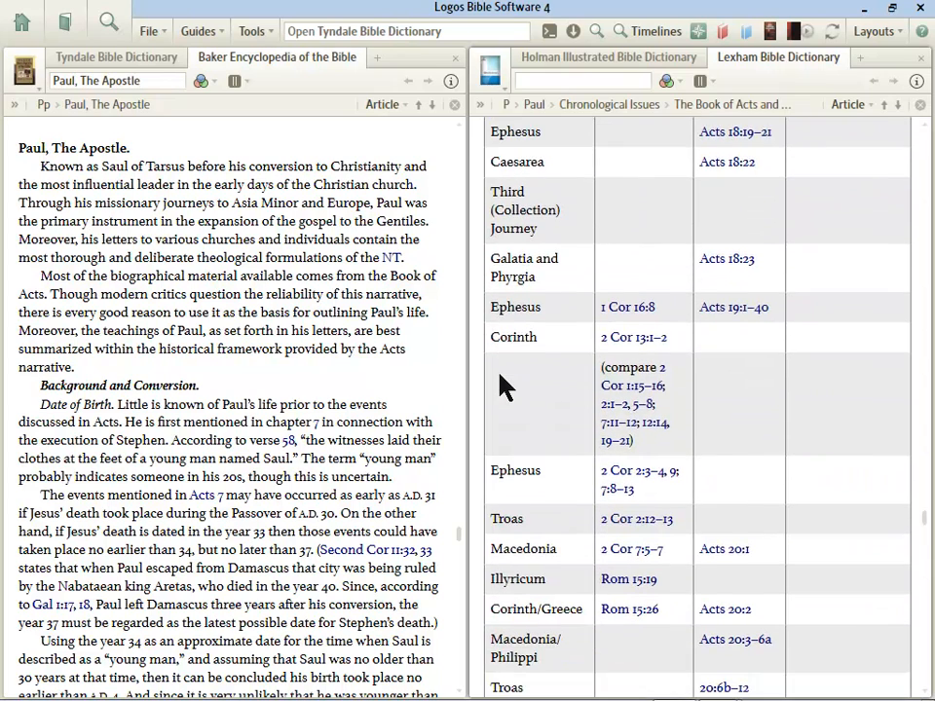
pyautogui.scroll(-14, 502, 386)
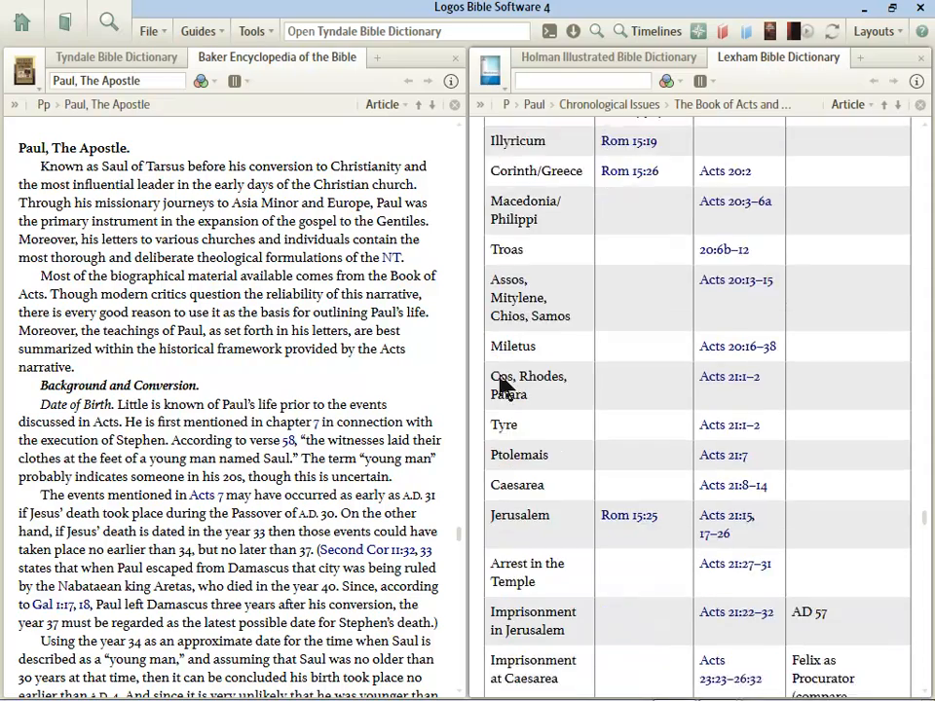
pyautogui.scroll(-14, 502, 386)
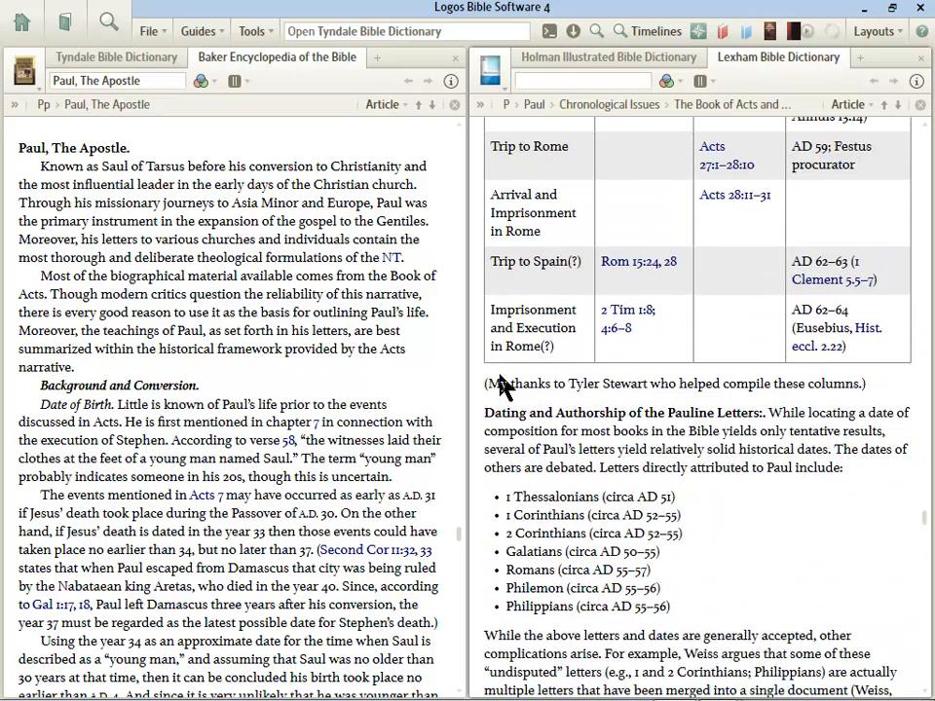
pyautogui.scroll(-2, 502, 385)
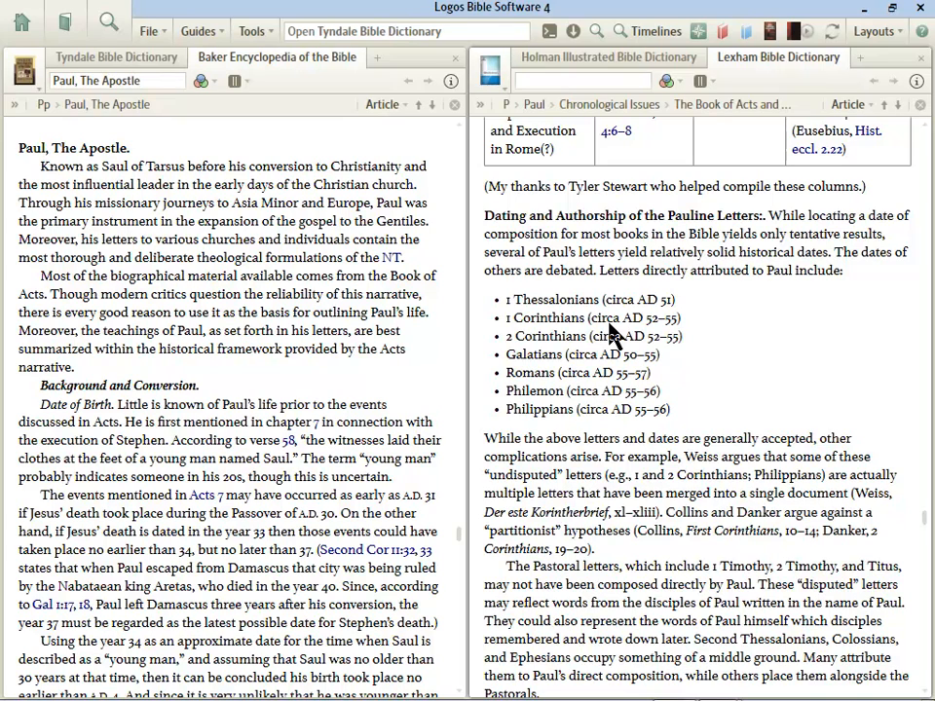
pyautogui.scroll(-1, 695, 357)
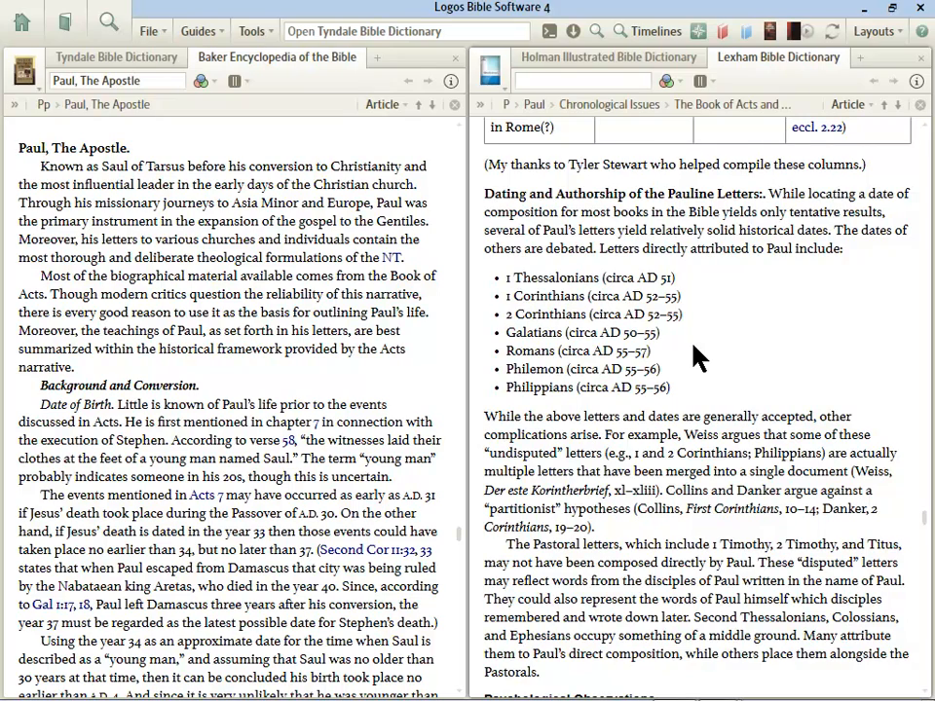
# Read the Psychological Observations and Pauline Theology sections of the Lexham article on Paul
pyautogui.scroll(-10, 696, 357)
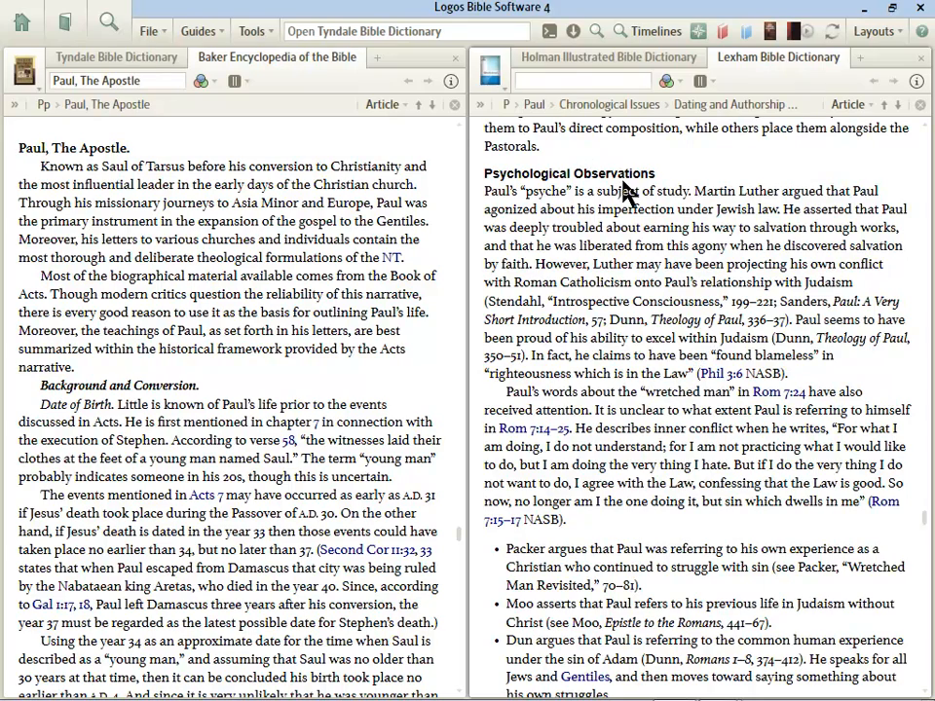
pyautogui.scroll(-1, 561, 267)
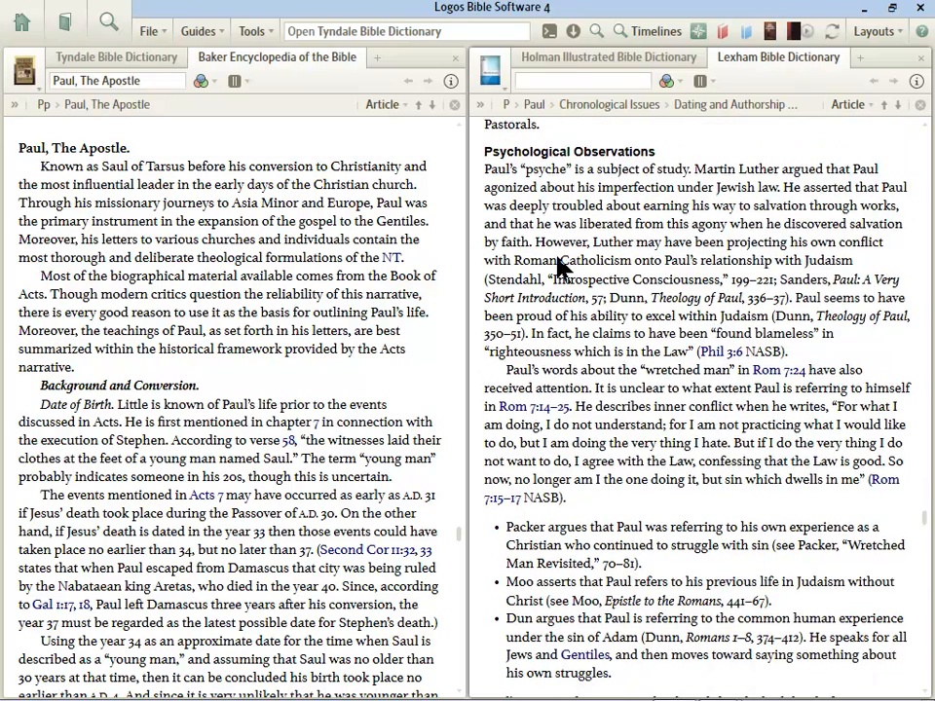
pyautogui.scroll(-6, 561, 267)
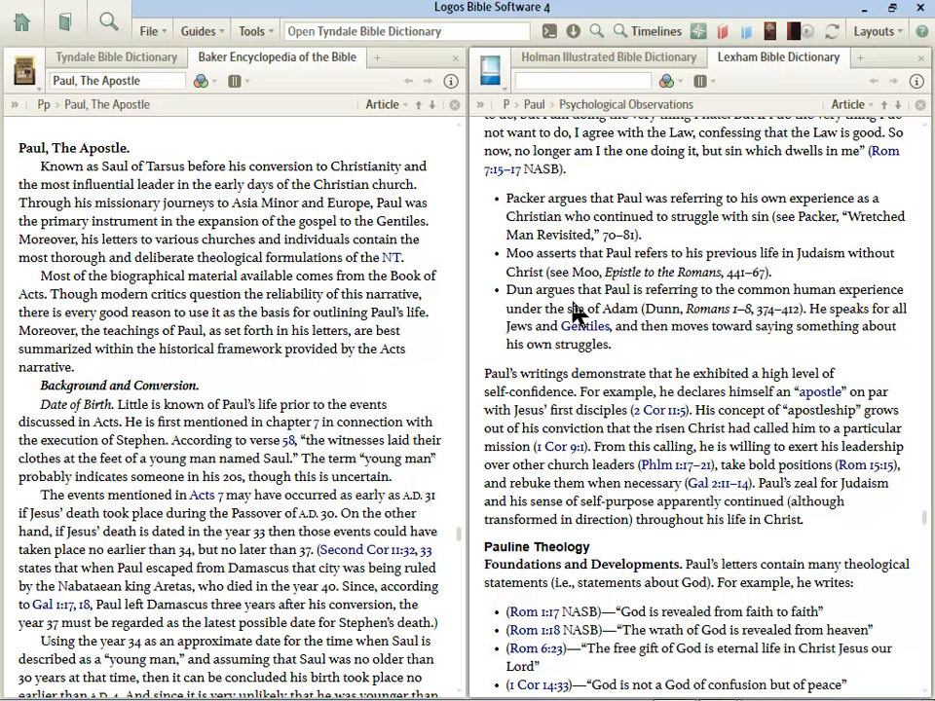
pyautogui.scroll(-1, 731, 568)
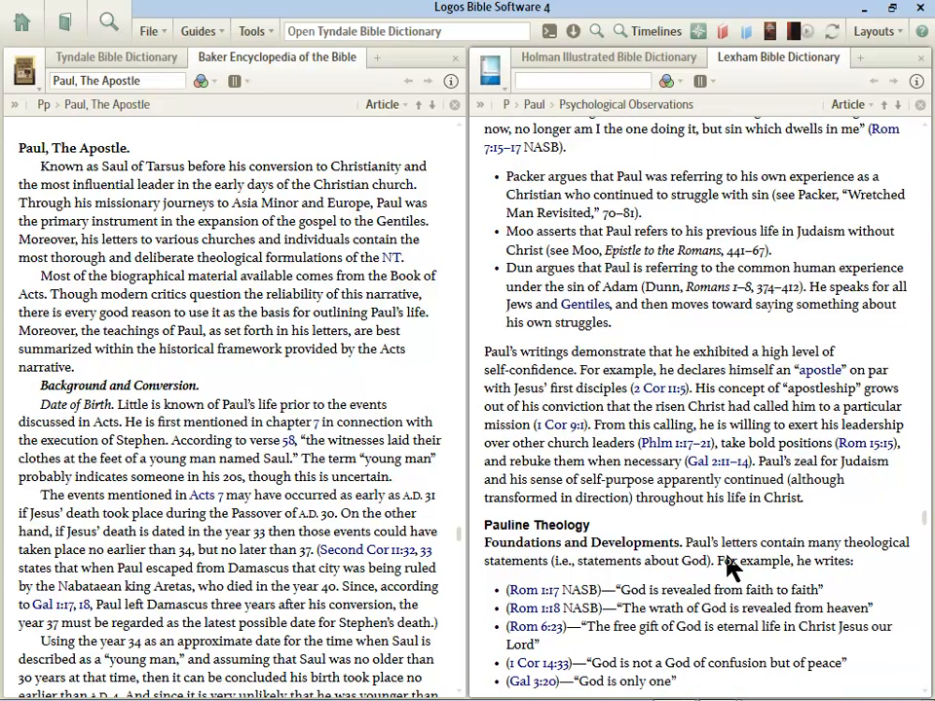
pyautogui.scroll(-6, 731, 568)
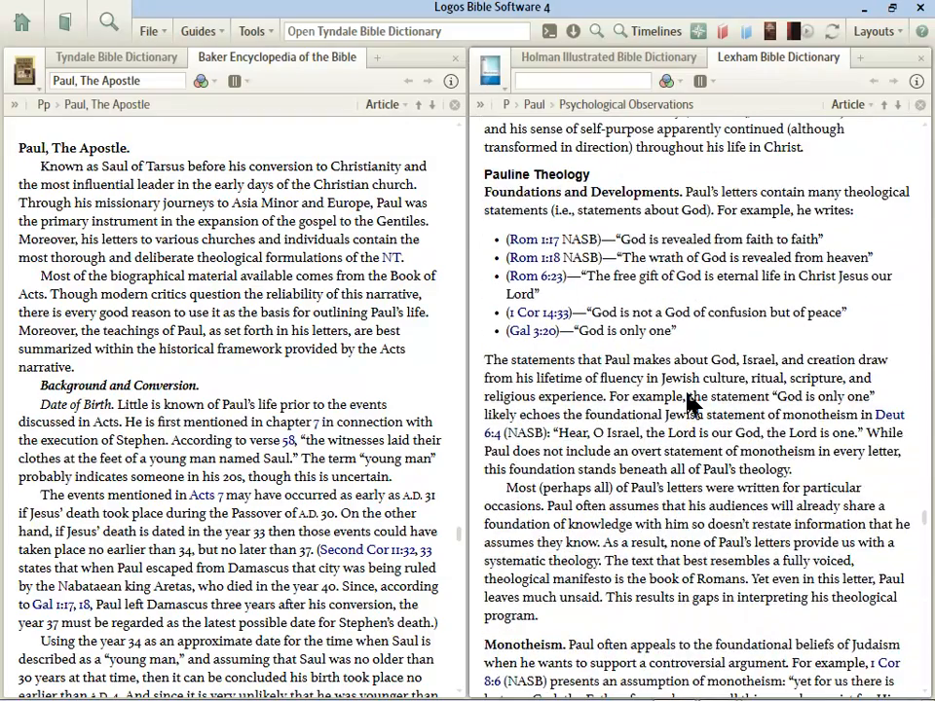
pyautogui.scroll(-6, 688, 402)
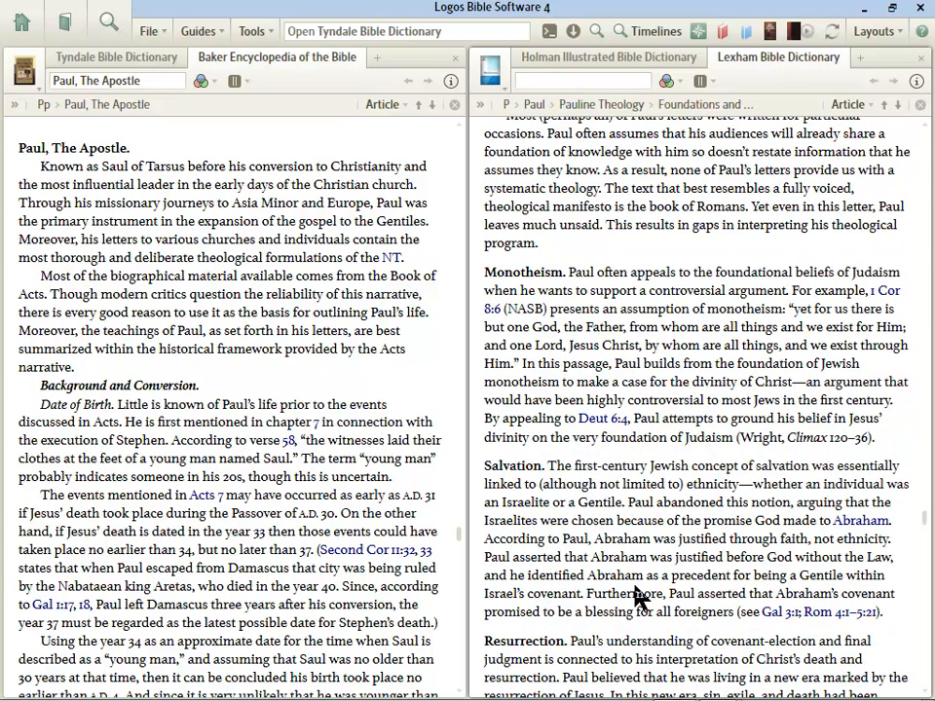
# Show the Lexham dictionary's table of contents, widen it, and go to the Bibliography of the Paul article
pyautogui.click(481, 106)
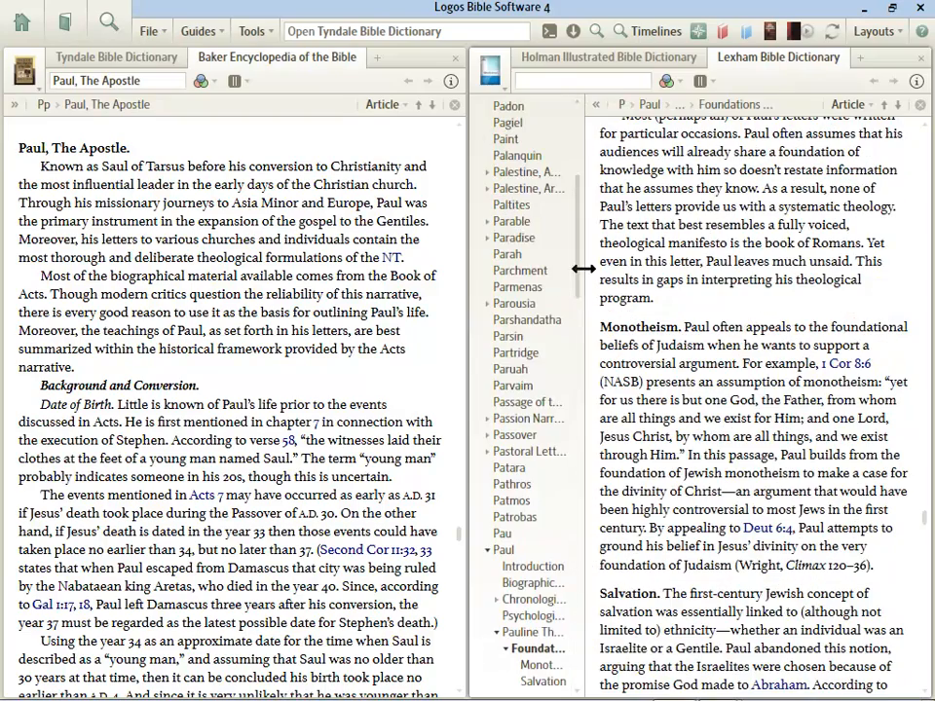
pyautogui.moveTo(584, 268); pyautogui.dragTo(699, 334)
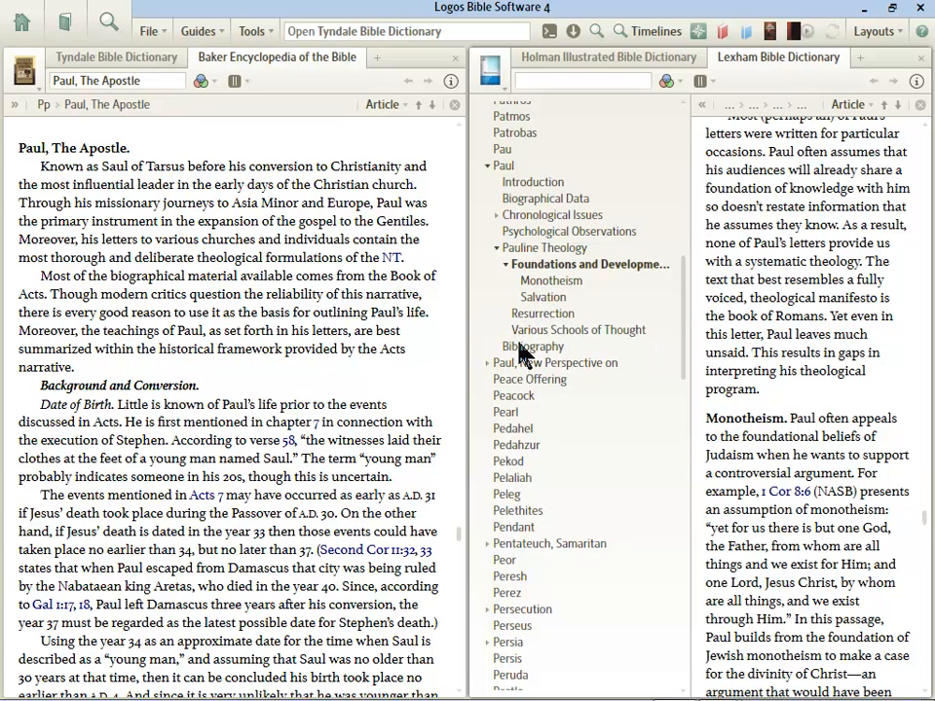
pyautogui.click(526, 347)
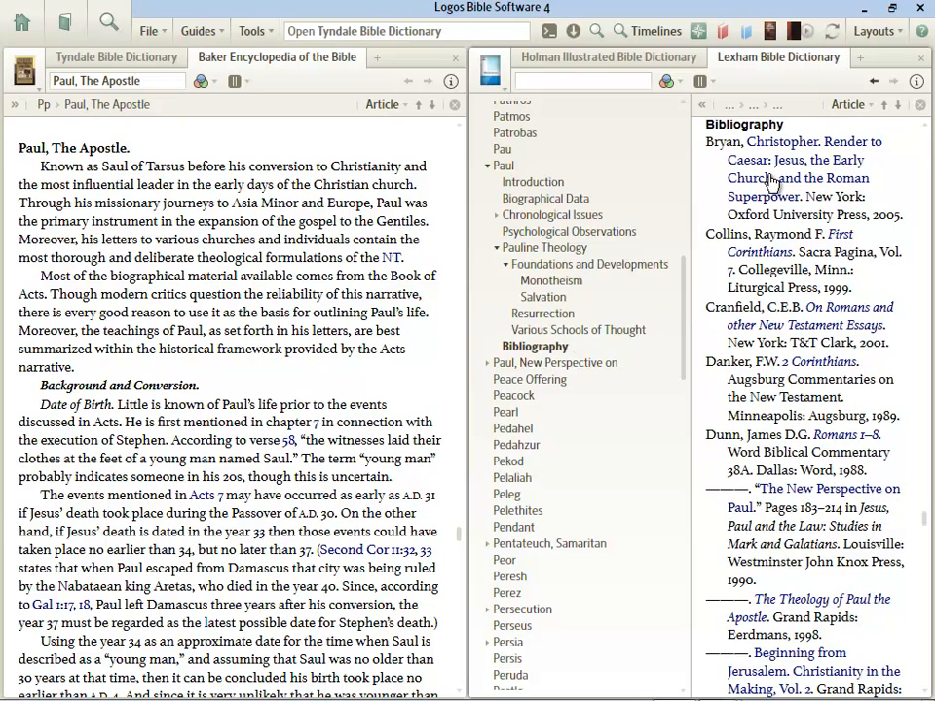
pyautogui.moveTo(787, 148)
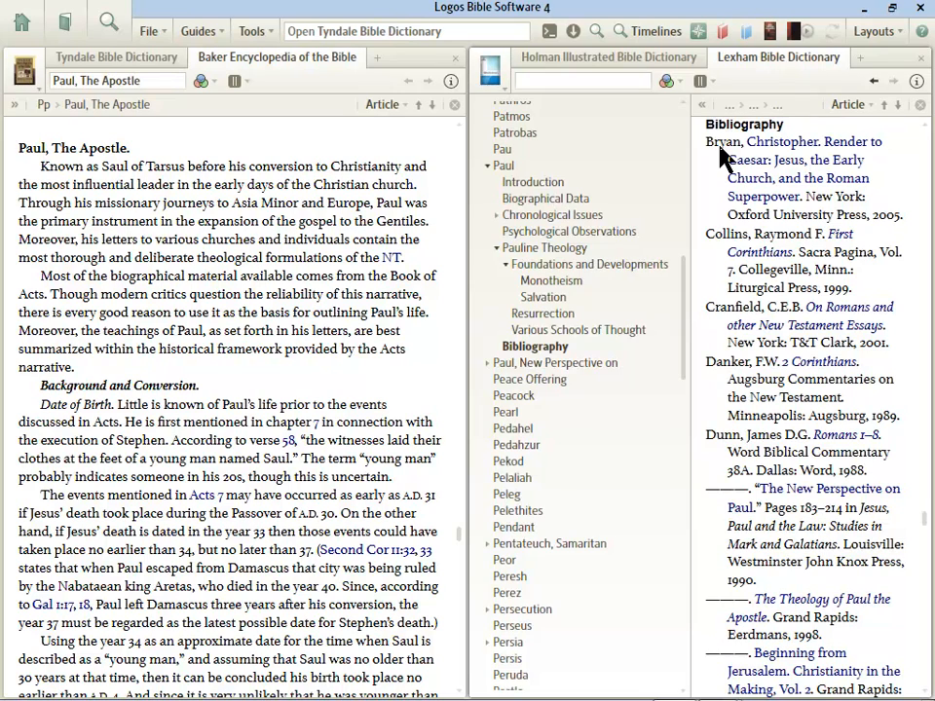
# Close the Lexham Bible Dictionary and cycle the Holman Illustrated Bible Dictionary's Paul entry through parallel resources to Augustine through the Ages
pyautogui.click(920, 59)
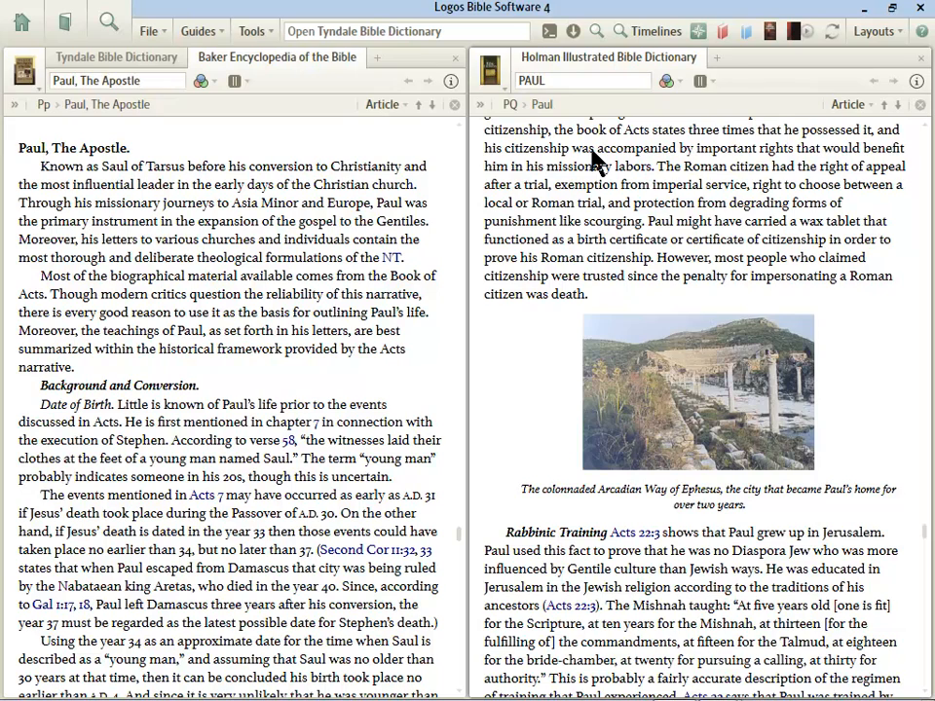
pyautogui.press('Right')
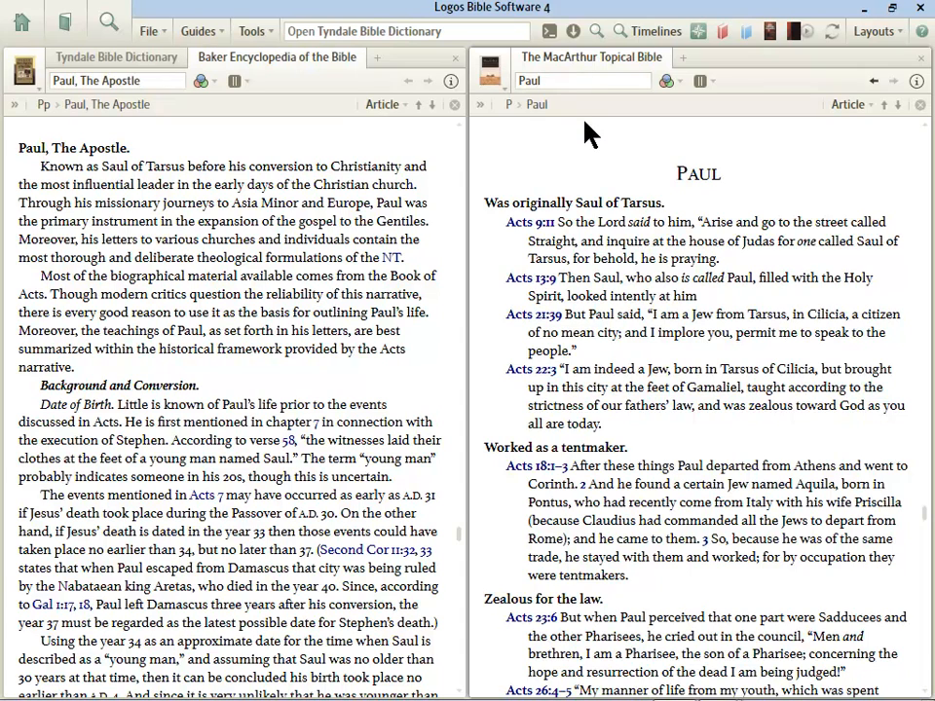
pyautogui.press('Right')
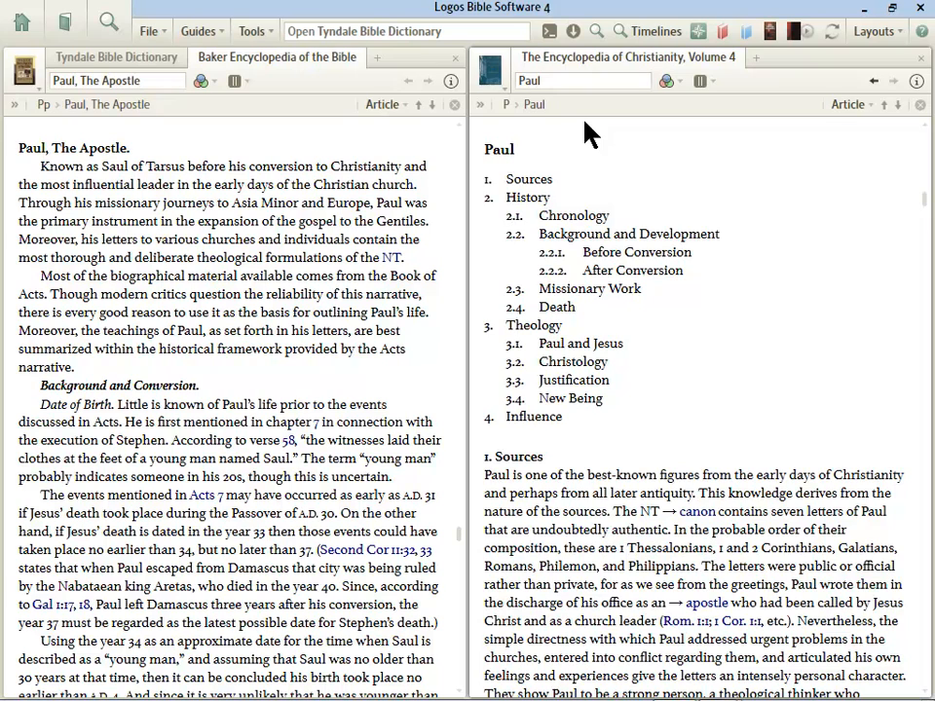
pyautogui.press('Right')
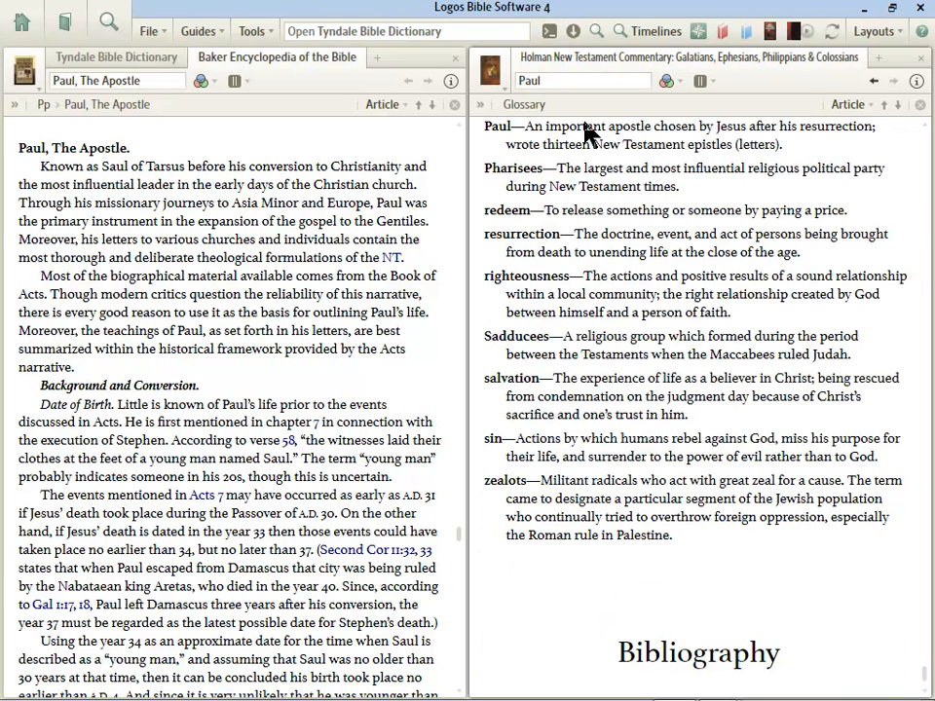
pyautogui.press('Right')
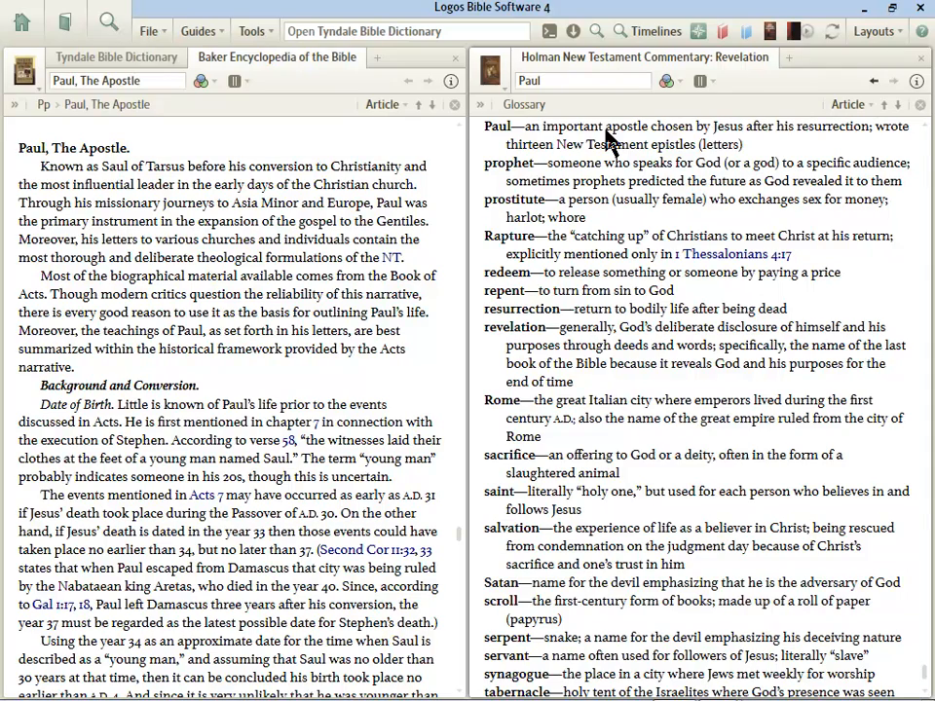
pyautogui.hotkey('ctrl', 'pagedown')
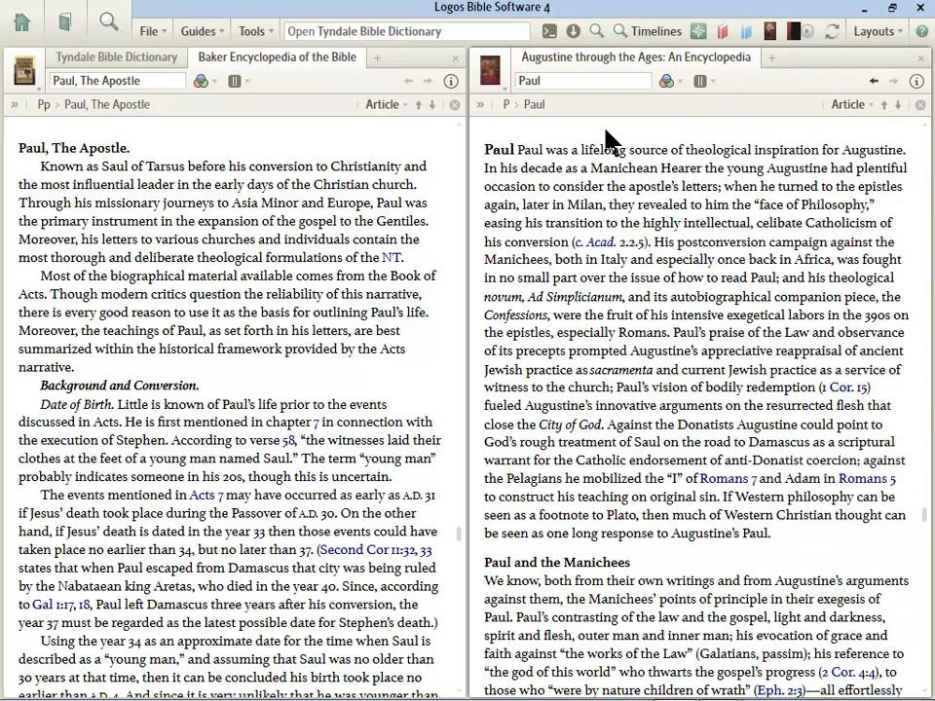
# Cycle back through the parallel resources to the Paul entry in The MacArthur Topical Bible
pyautogui.hotkey('ctrl', 'pageup')
pyautogui.hotkey('ctrl', 'pageup')
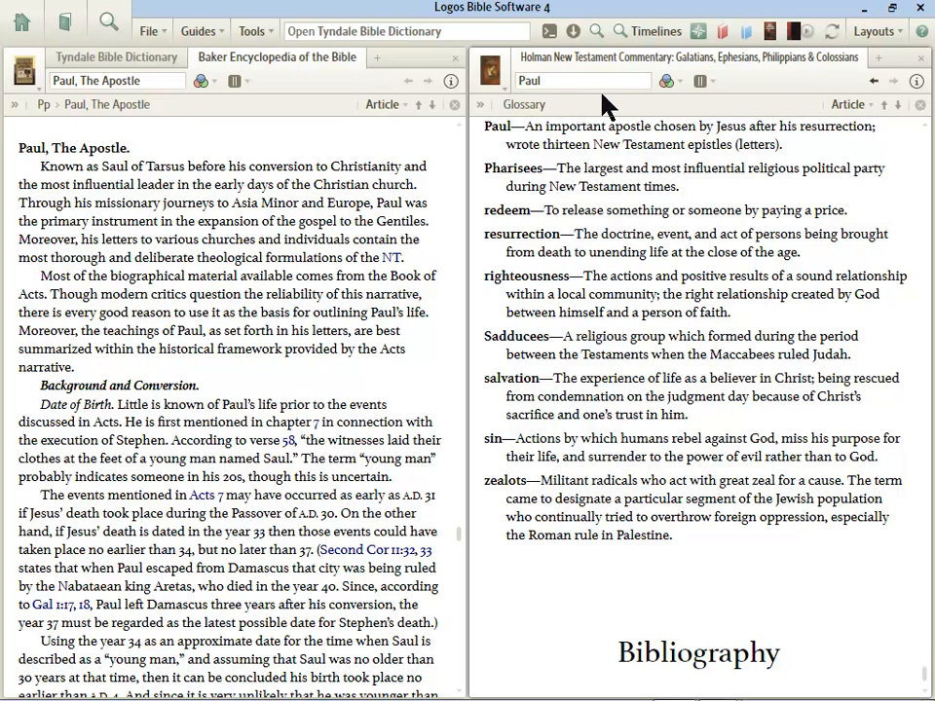
pyautogui.moveTo(564, 67)
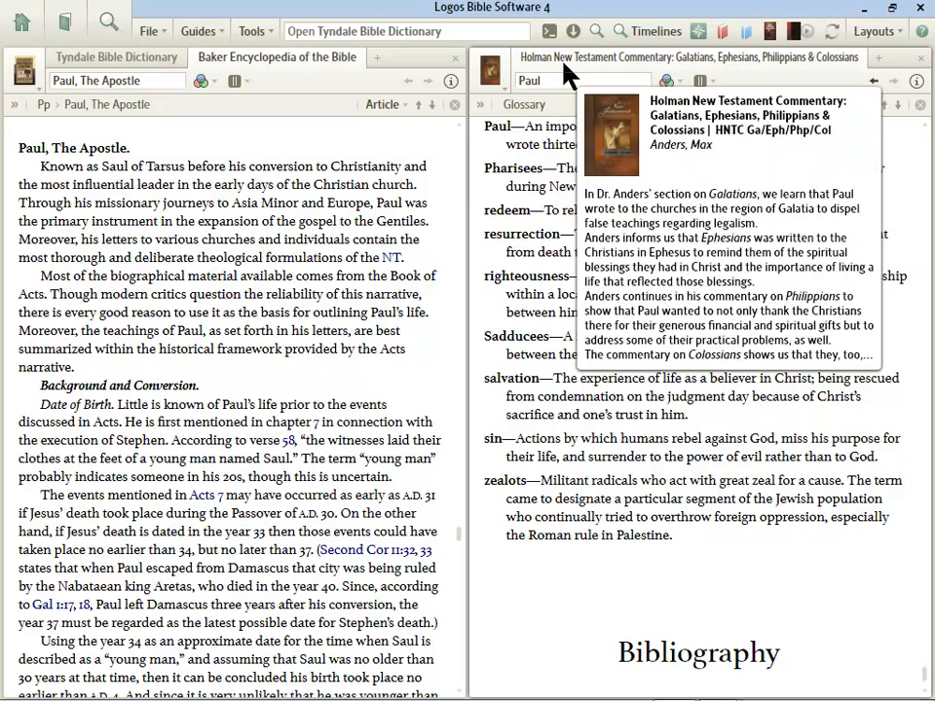
pyautogui.hotkey('alt', 'Left')
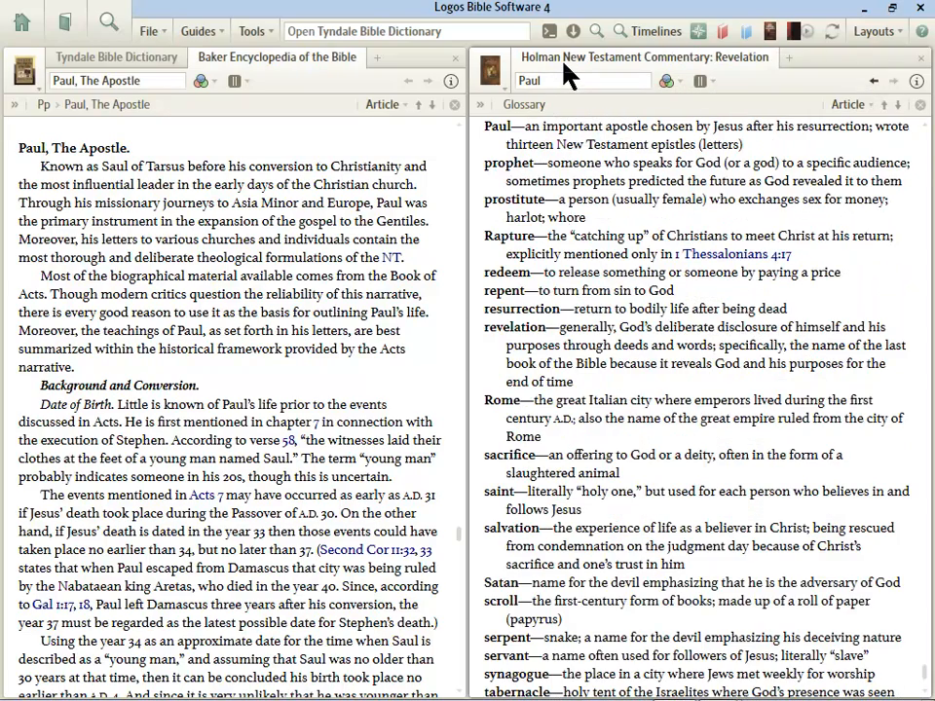
pyautogui.hotkey('alt', 'Left')
pyautogui.hotkey('alt', 'Left')
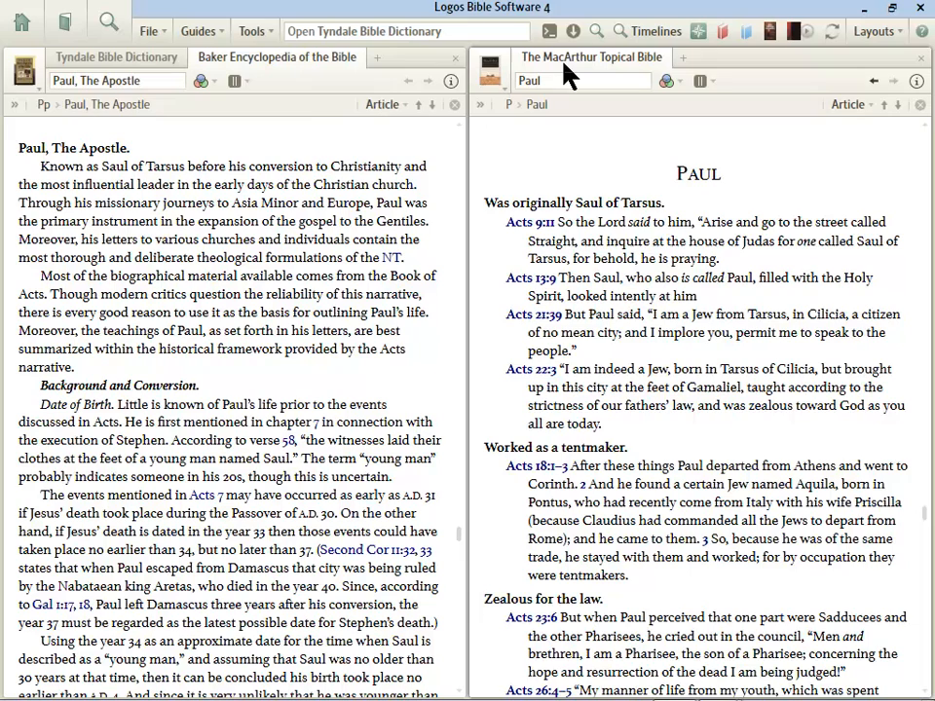
# Cycle the Baker Encyclopedia's Paul article through parallel resources to Nelson's New Illustrated Bible Dictionary
pyautogui.click(246, 61)
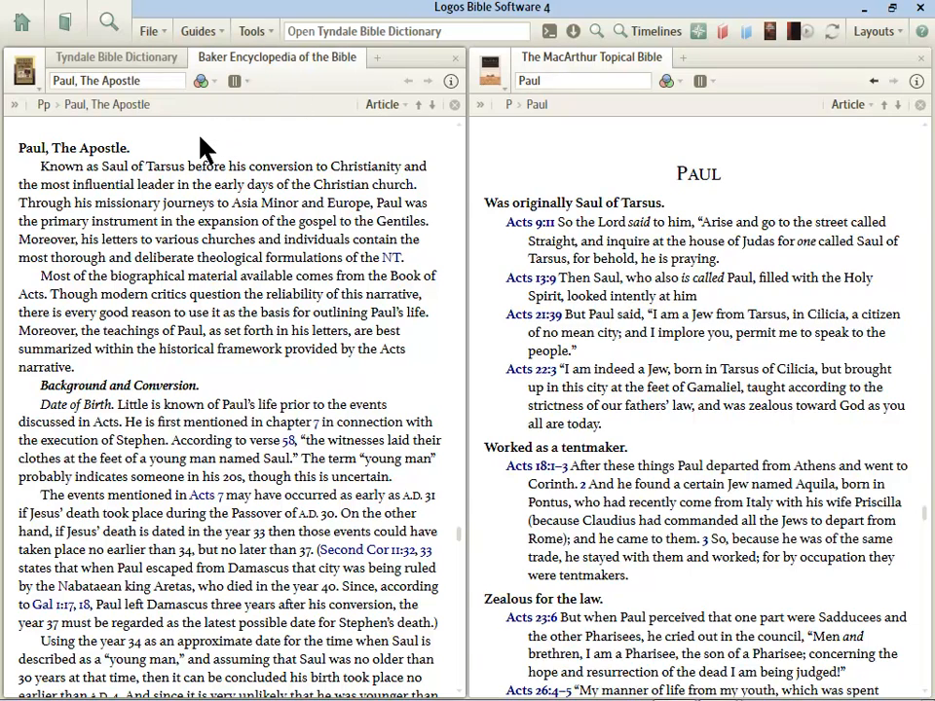
pyautogui.hotkey('ctrl', 'pagedown')
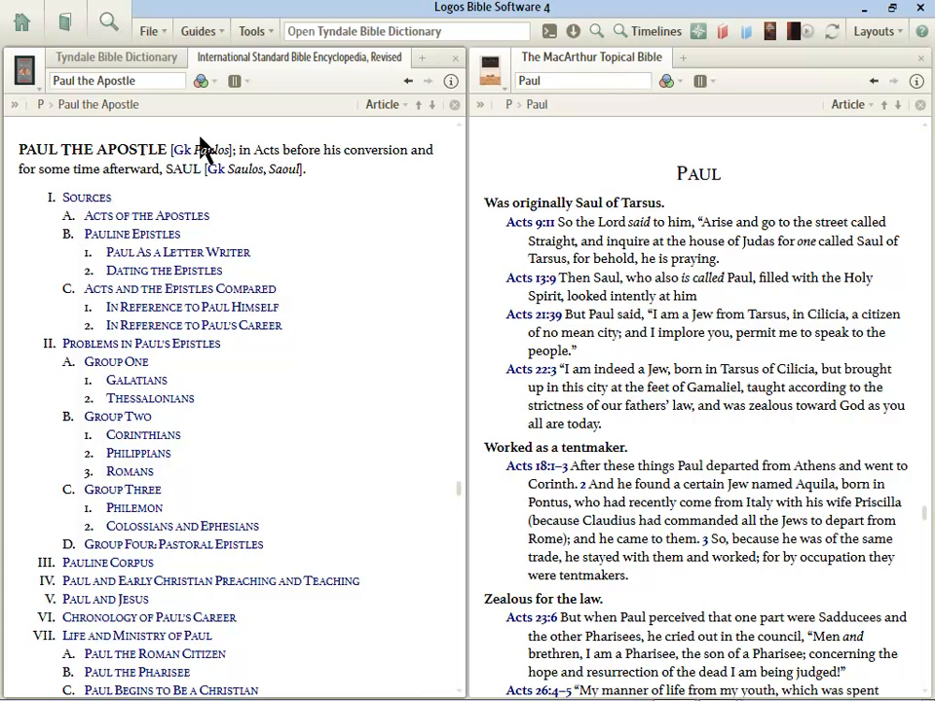
pyautogui.hotkey('ctrl', 'pagedown')
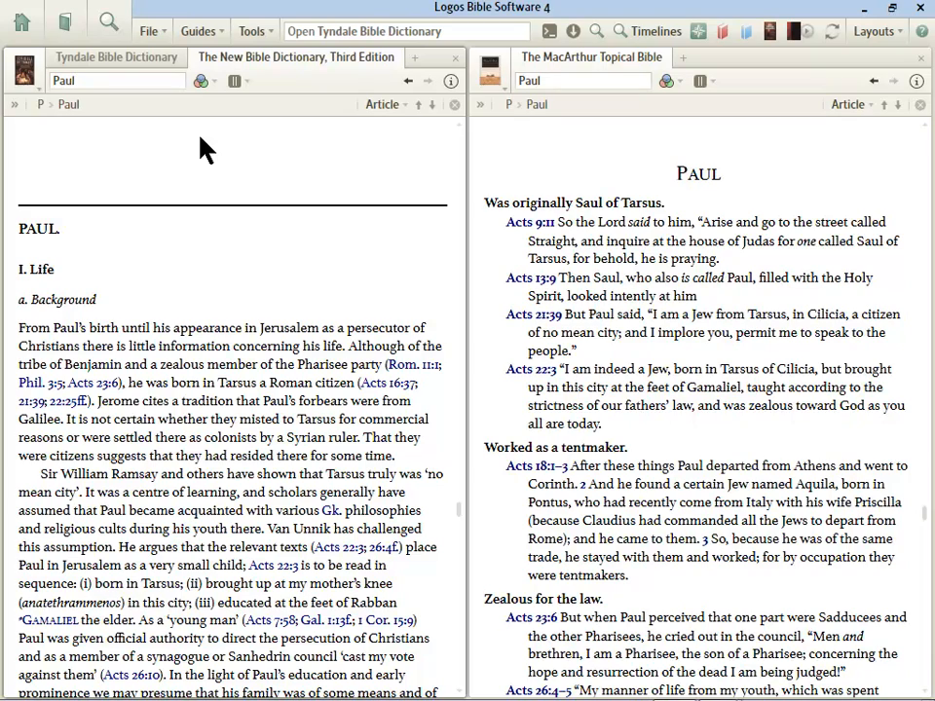
pyautogui.hotkey('ctrl', 'pagedown')
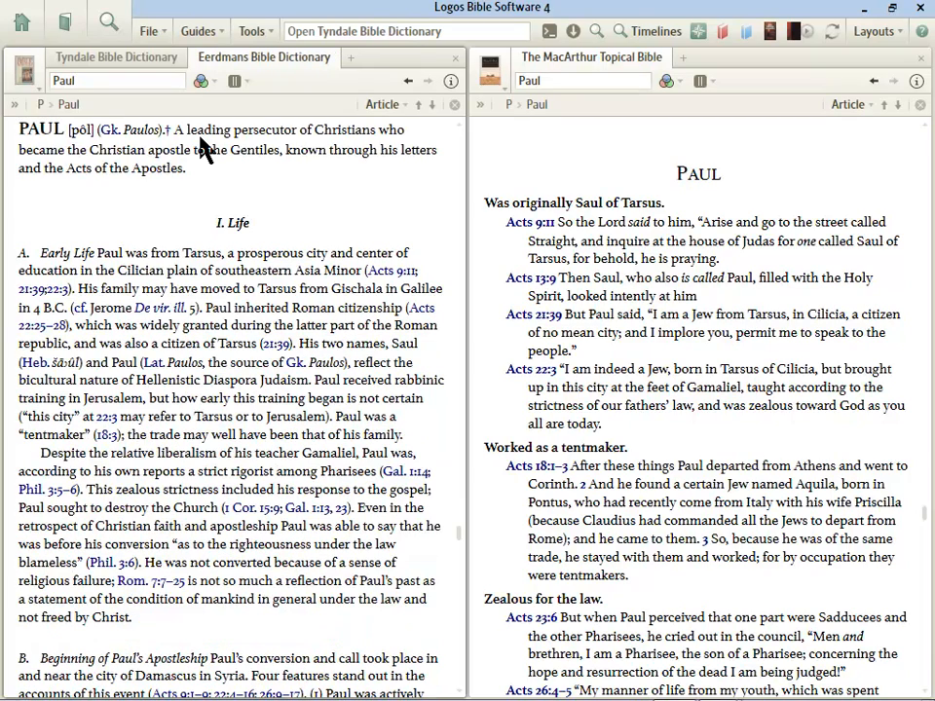
pyautogui.hotkey('ctrl', 'pagedown')
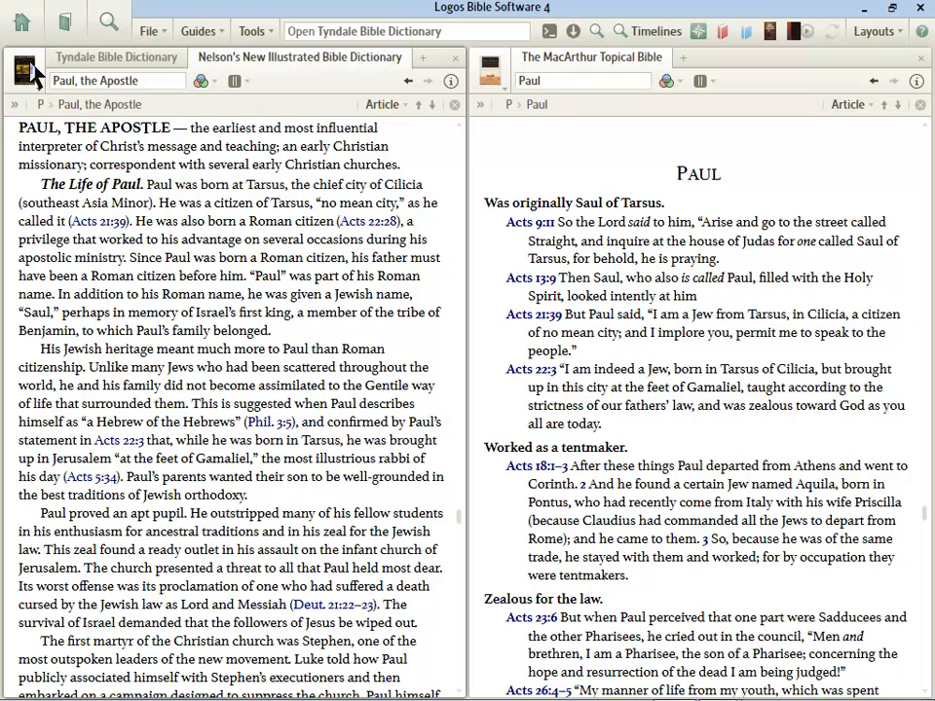
# Assign both Nelson's New Illustrated Bible Dictionary and The MacArthur Topical Bible to link set F
pyautogui.click(25, 70)
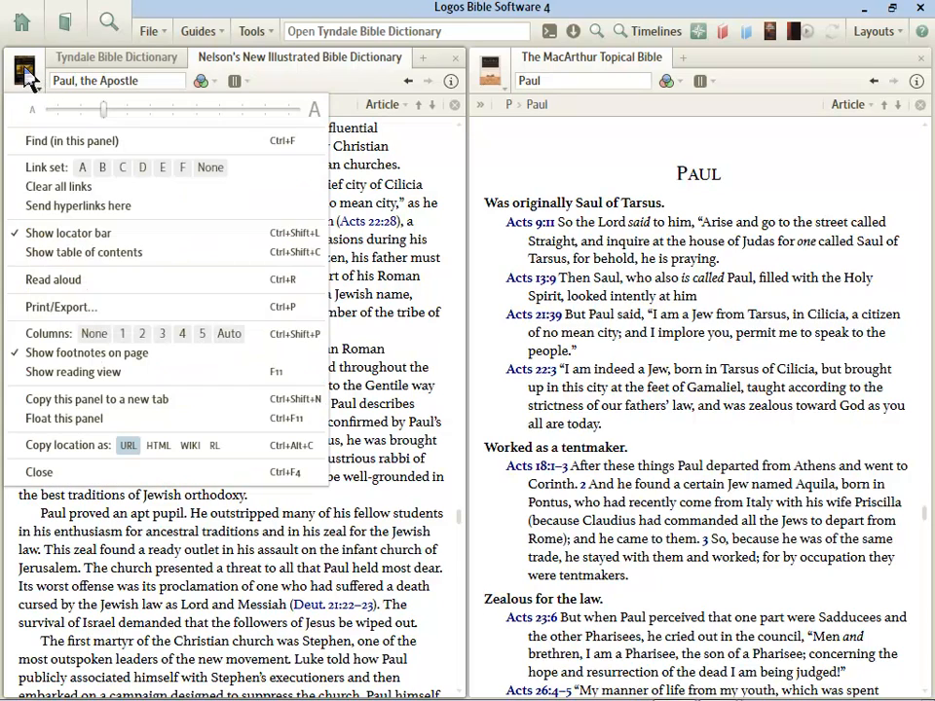
pyautogui.click(184, 173)
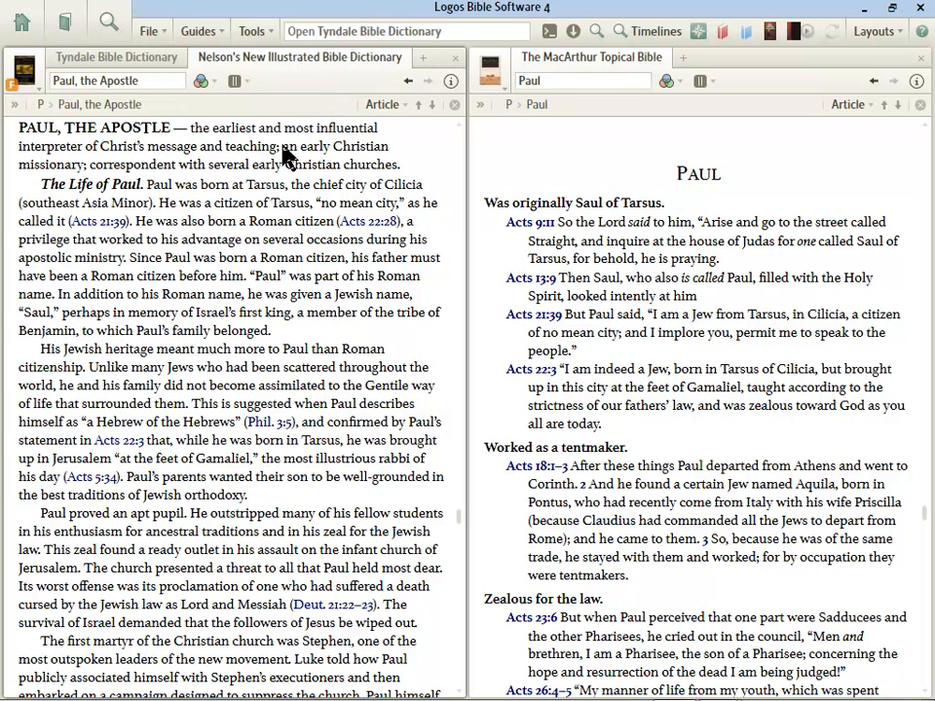
pyautogui.click(489, 77)
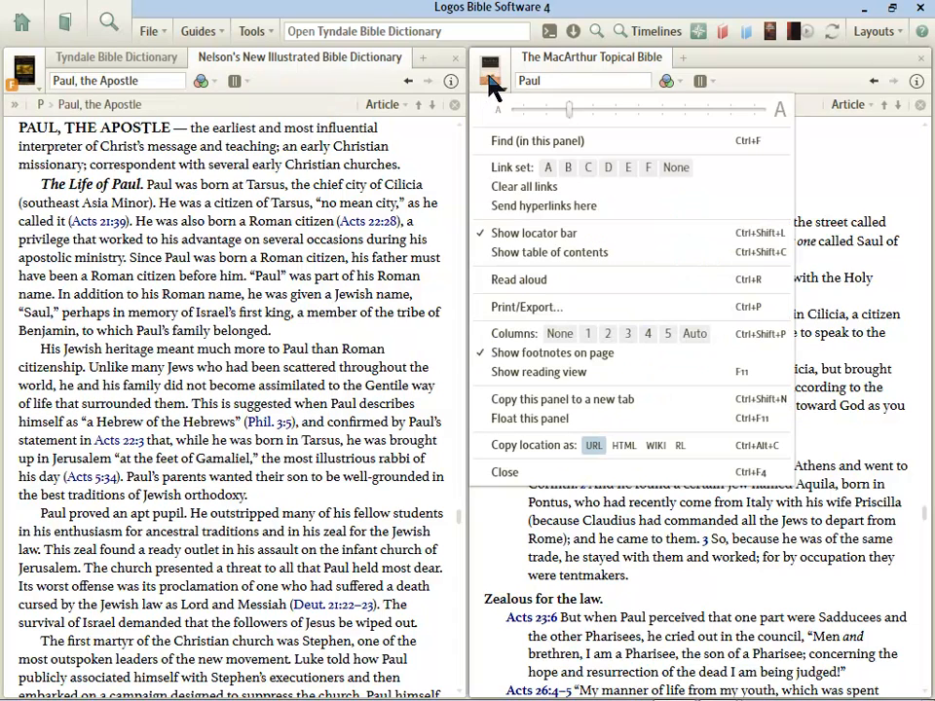
pyautogui.click(651, 170)
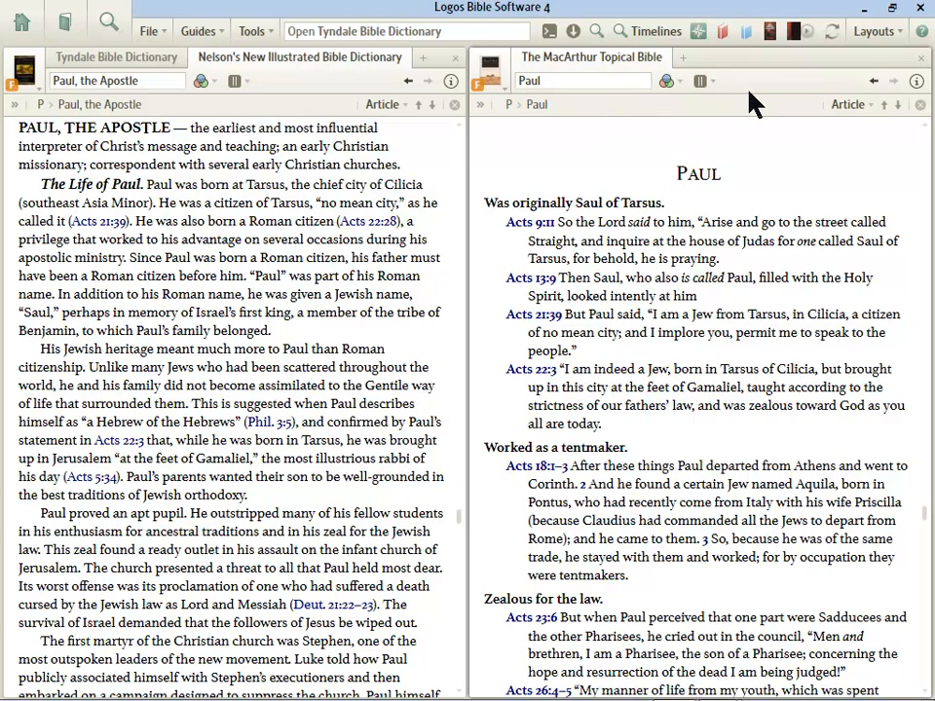
pyautogui.press('Down')
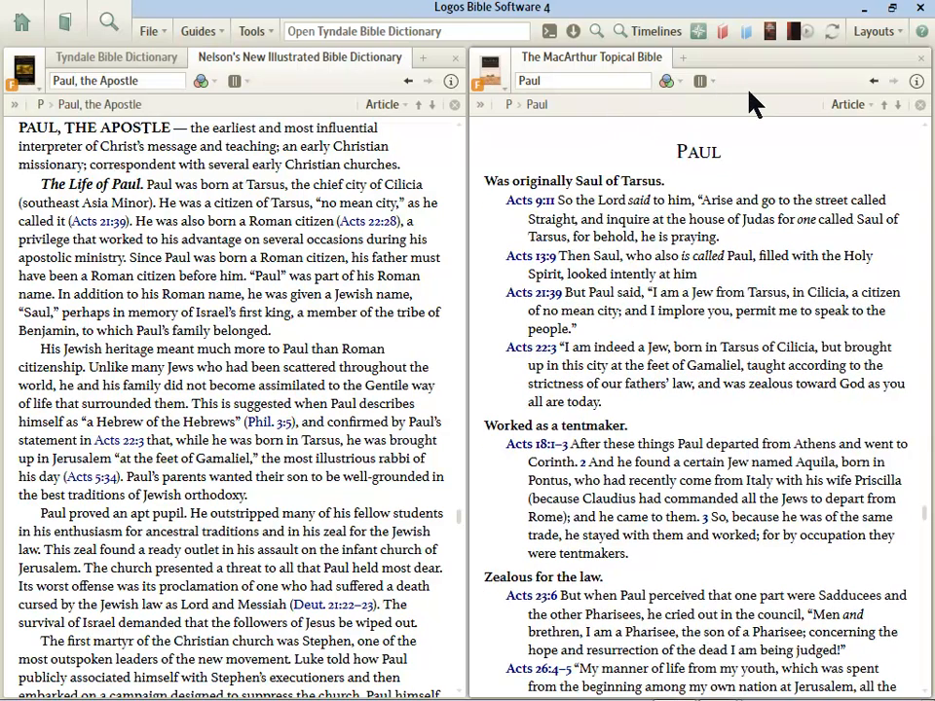
# Cycle The MacArthur Topical Bible's Paul entry through parallel resources to the Holman New Testament Commentary on Galatians, Ephesians, Philippians and Colossians
pyautogui.press('Right')
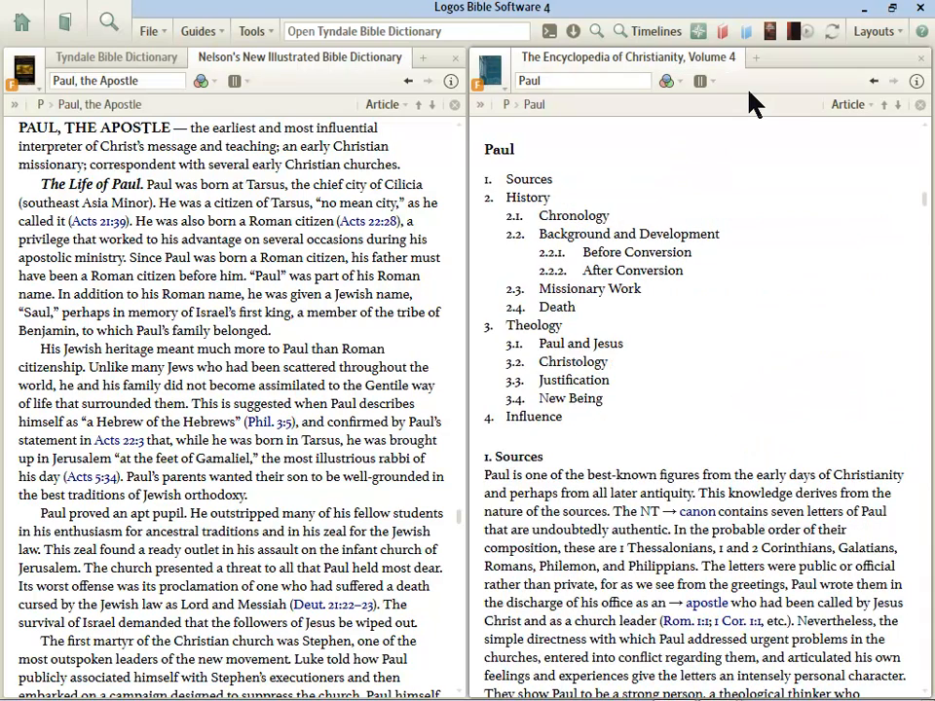
pyautogui.press('Right')
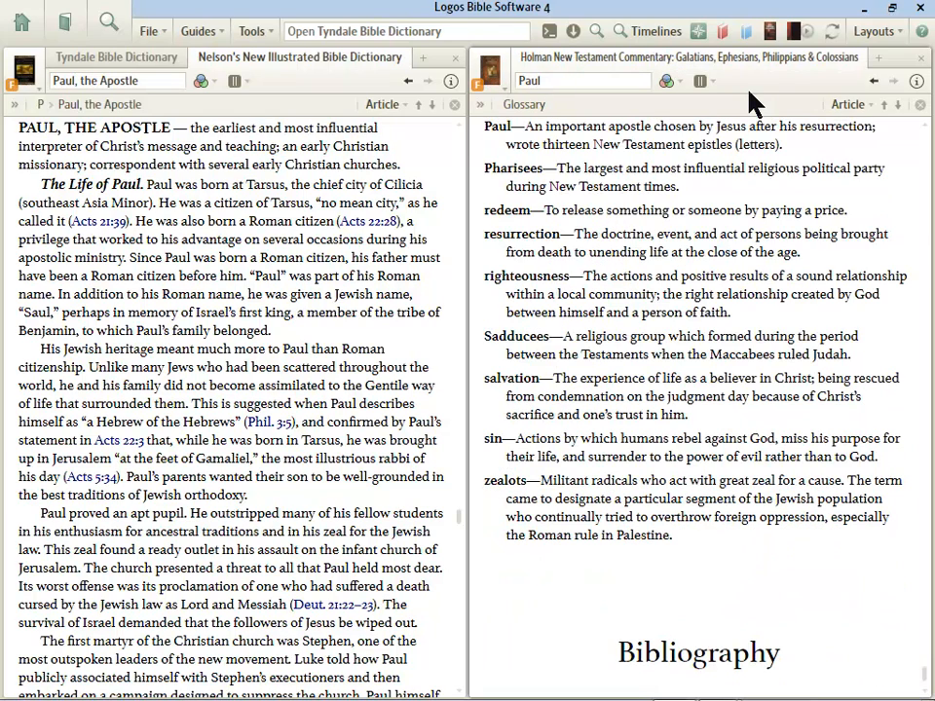
# Look up "jesus" in the Holman New Testament Commentary so the linked Nelson's dictionary follows
pyautogui.click(563, 80)
pyautogui.write('jesus')
pyautogui.press('Return')
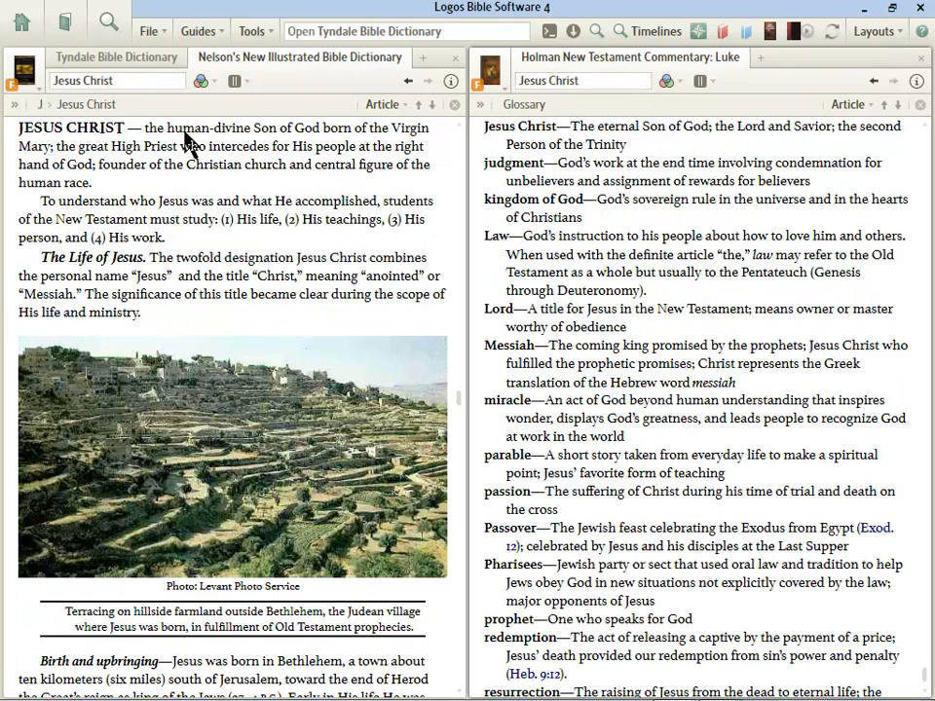
# Look up "paul" in the Holman New Testament Commentary: Luke panel
pyautogui.moveTo(310, 70)
pyautogui.moveTo(604, 70)
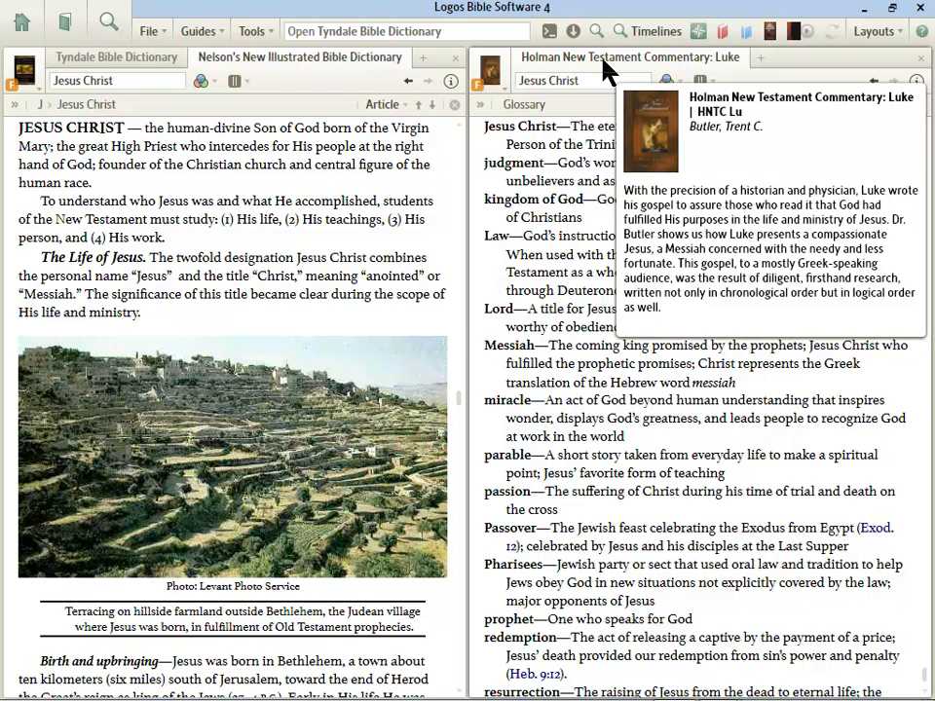
pyautogui.click(594, 81)
pyautogui.write('paul')
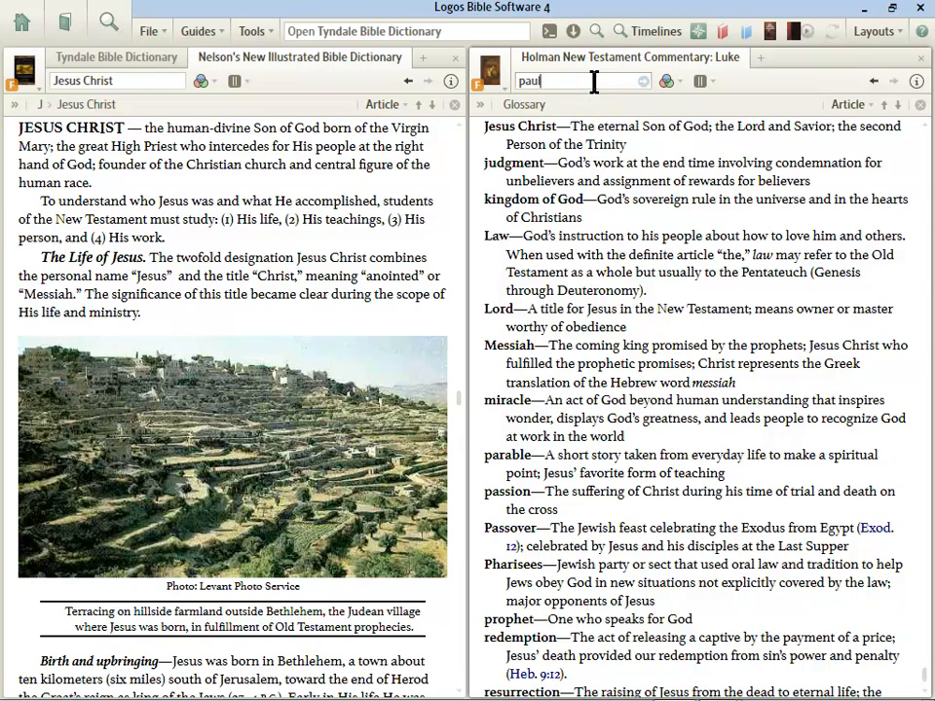
pyautogui.press('Return')
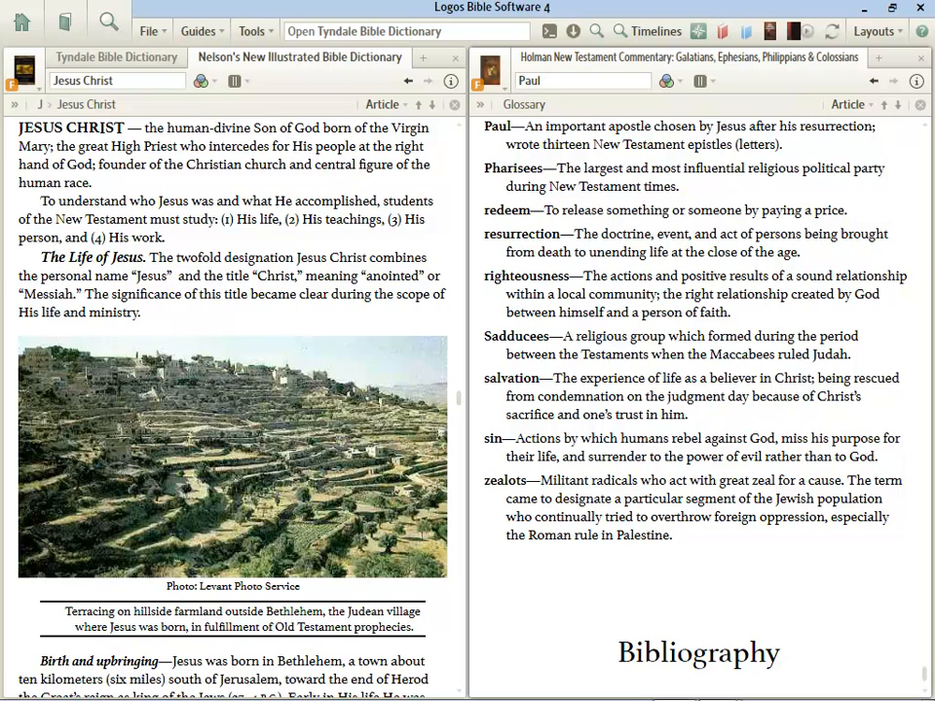
# Close the Holman New Testament Commentary, Nelson's New Illustrated Bible Dictionary and the Tyndale Bible Dictionary
pyautogui.click(920, 58)
pyautogui.click(455, 59)
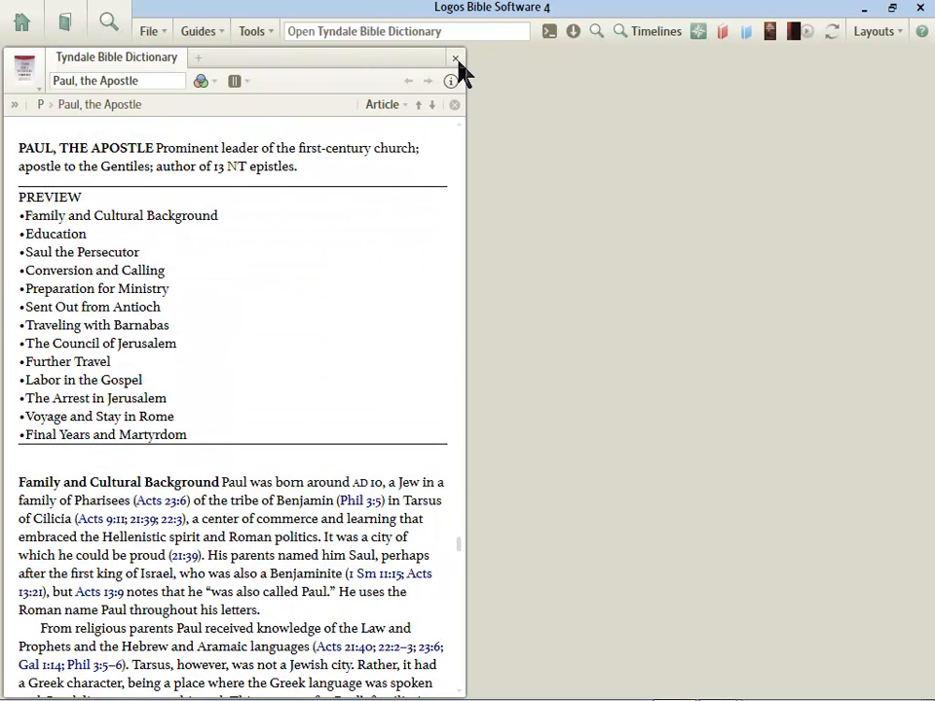
pyautogui.click(455, 59)
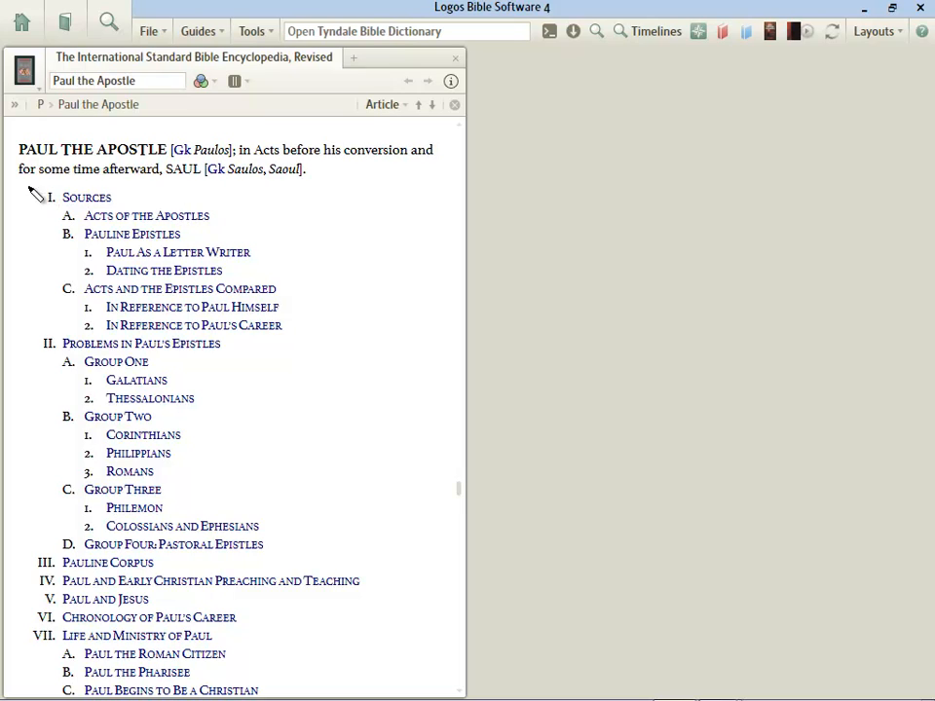
pyautogui.moveTo(24, 187); pyautogui.dragTo(24, 682)
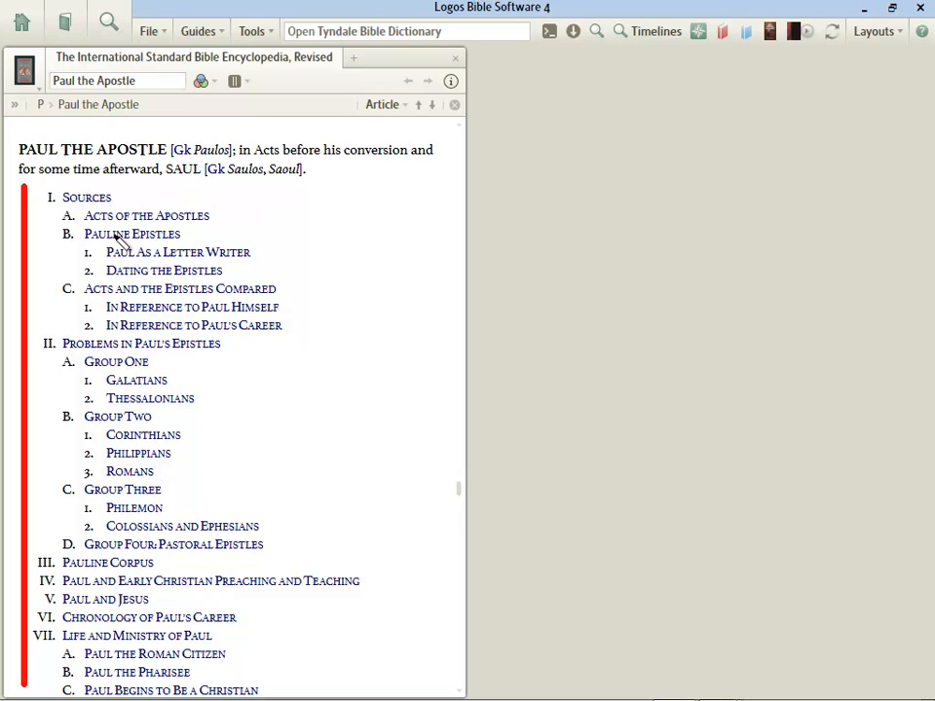
pyautogui.moveTo(62, 225); pyautogui.dragTo(123, 225)
pyautogui.moveTo(49, 251); pyautogui.dragTo(76, 251)
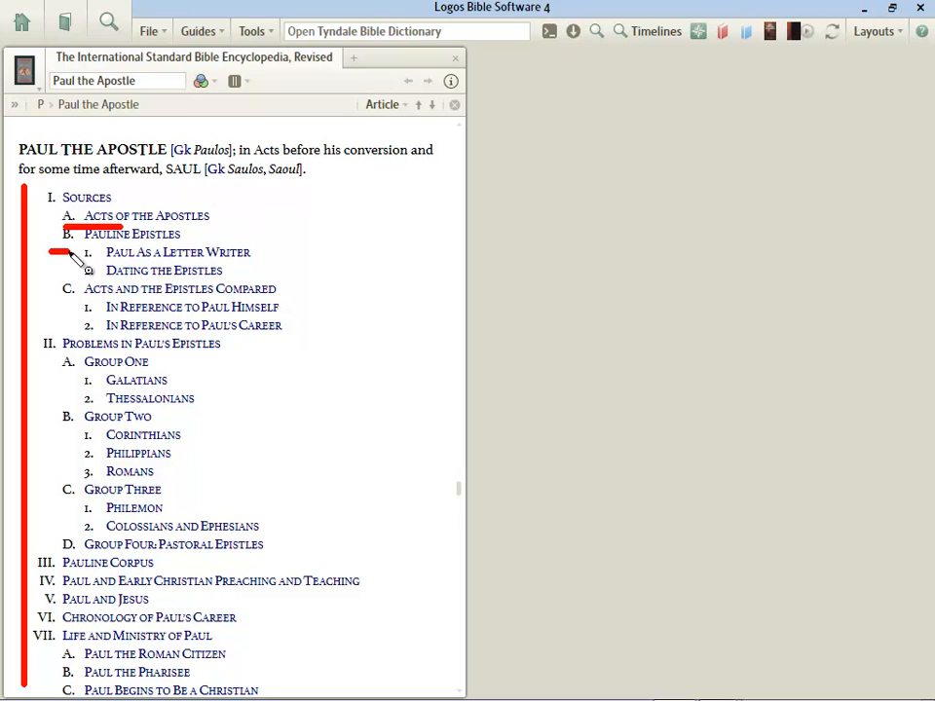
pyautogui.moveTo(33, 363); pyautogui.dragTo(70, 361)
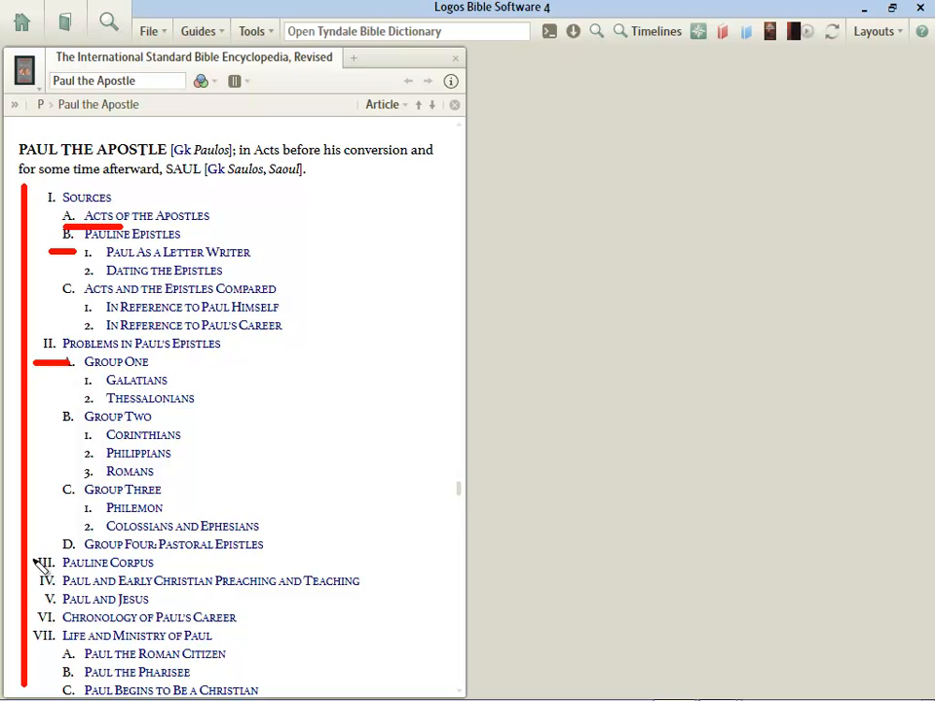
pyautogui.moveTo(32, 561); pyautogui.dragTo(26, 693)
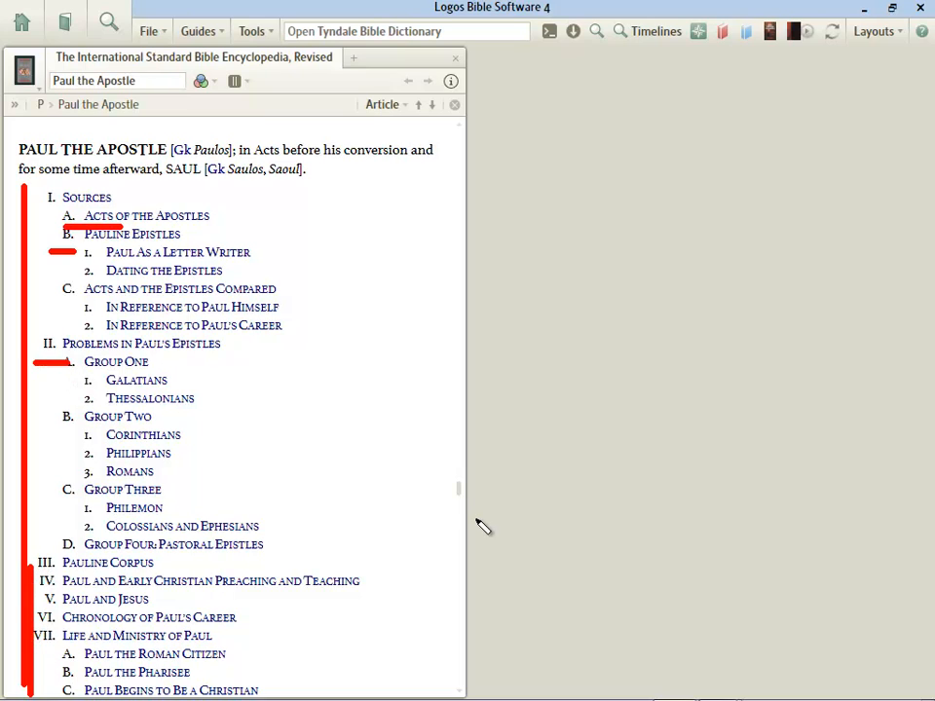
pyautogui.press('Escape')
# Review the remaining outline of the Paul the Apostle article in The International Standard Bible Encyclopedia, Revised
pyautogui.scroll(-3, 381, 445)
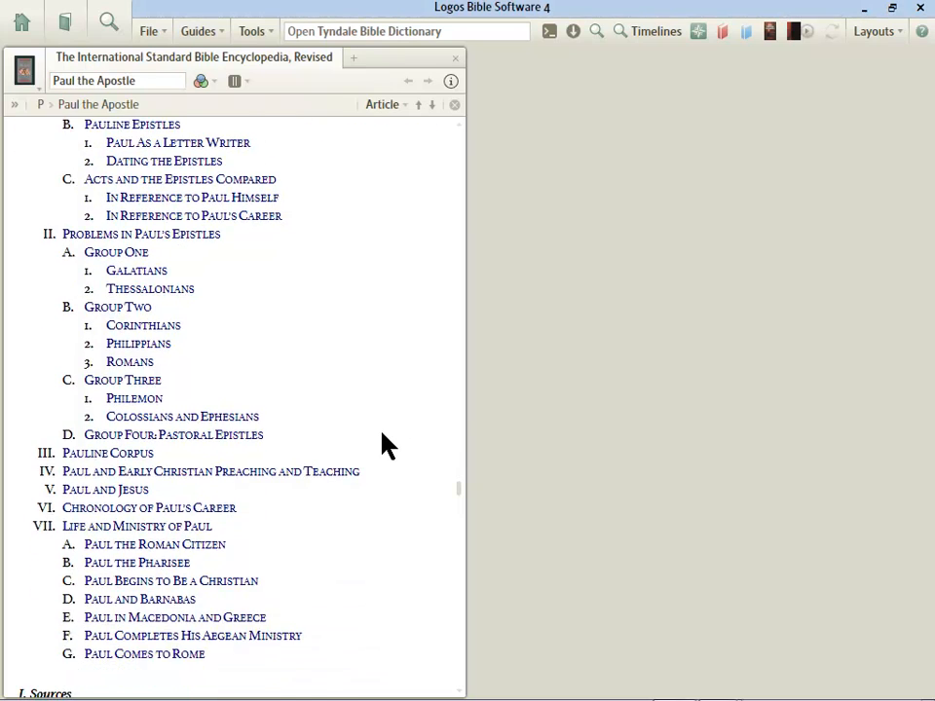
pyautogui.scroll(1, 382, 446)
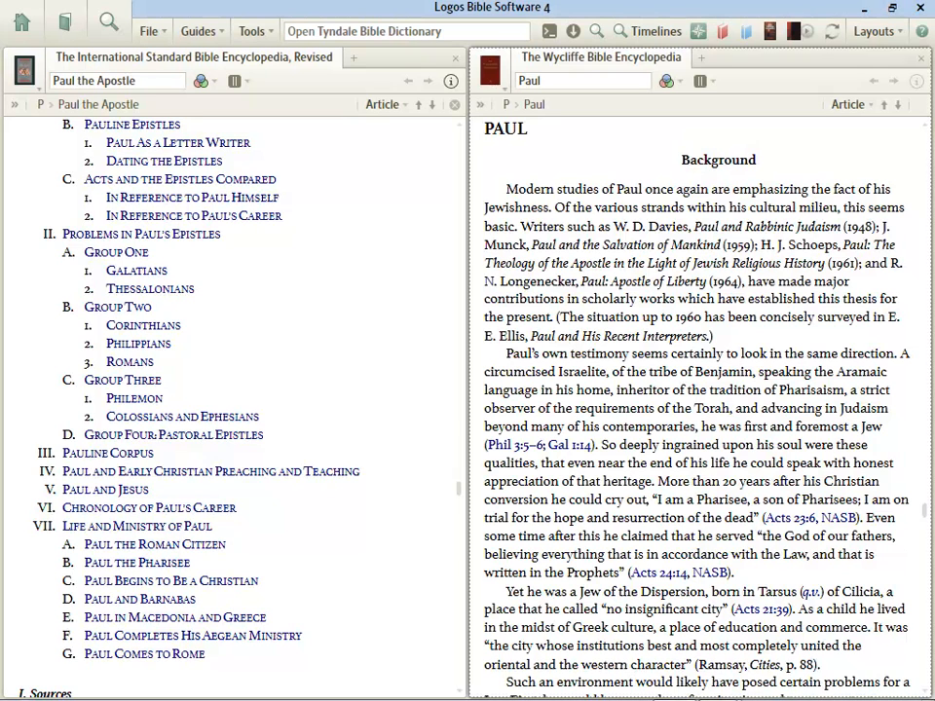
# Show and widen the table of contents in The Wycliffe Bible Encyclopedia, and read its Paul article down to the Conversion section
pyautogui.click(479, 104)
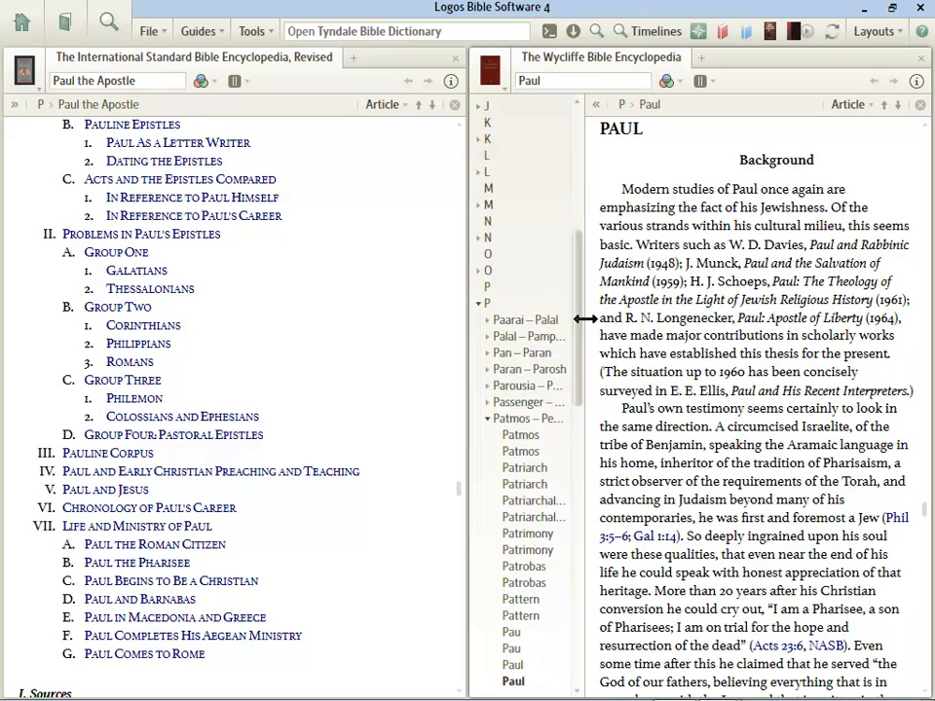
pyautogui.moveTo(584, 313); pyautogui.dragTo(623, 411)
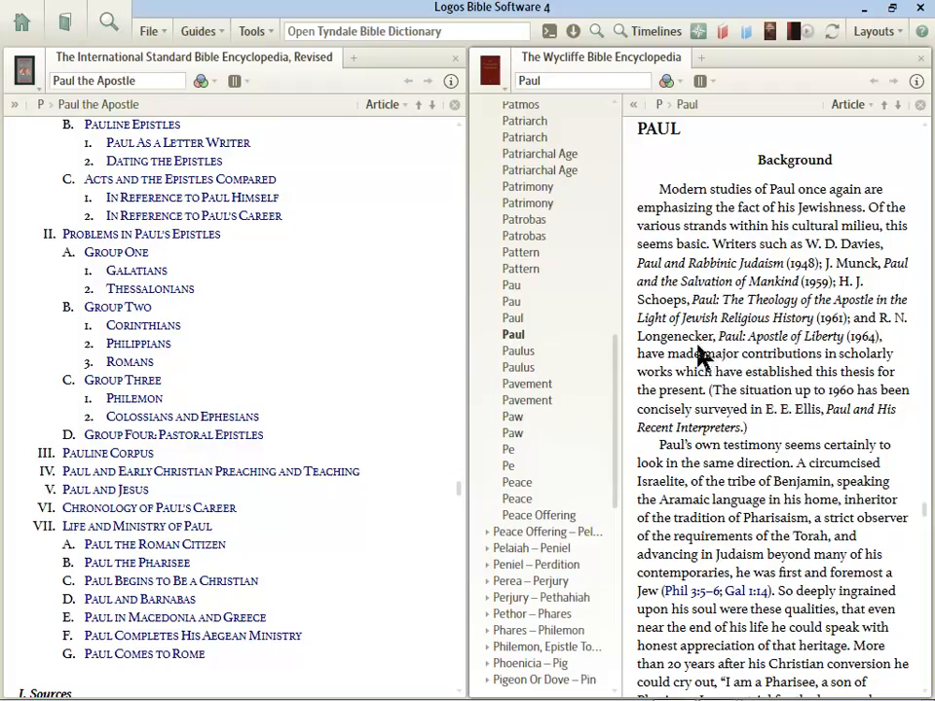
pyautogui.scroll(-1, 718, 360)
pyautogui.scroll(-20, 717, 363)
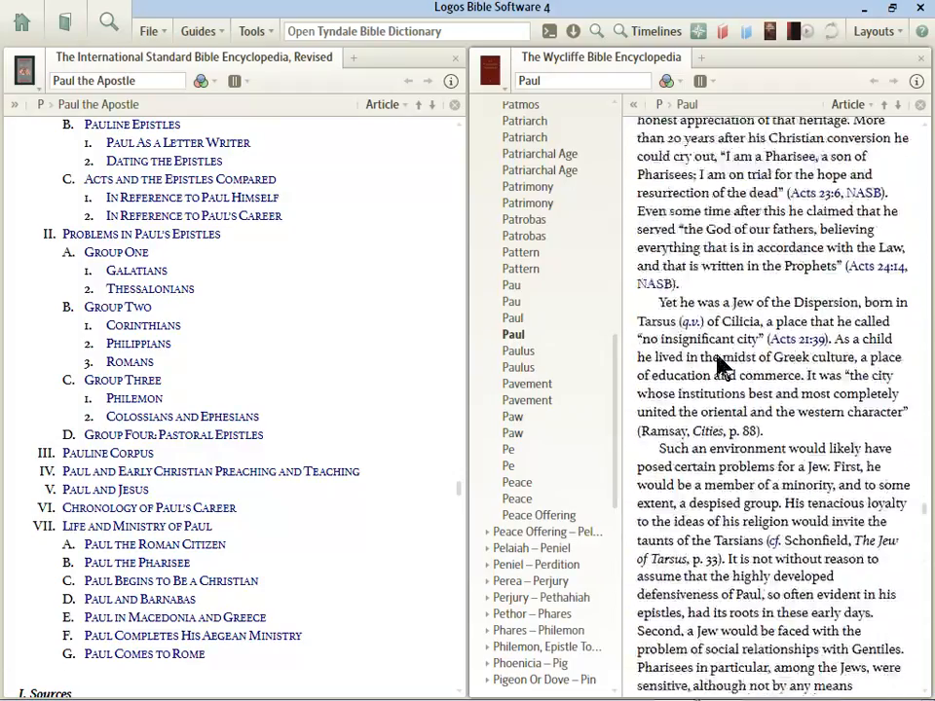
pyautogui.scroll(-20, 717, 362)
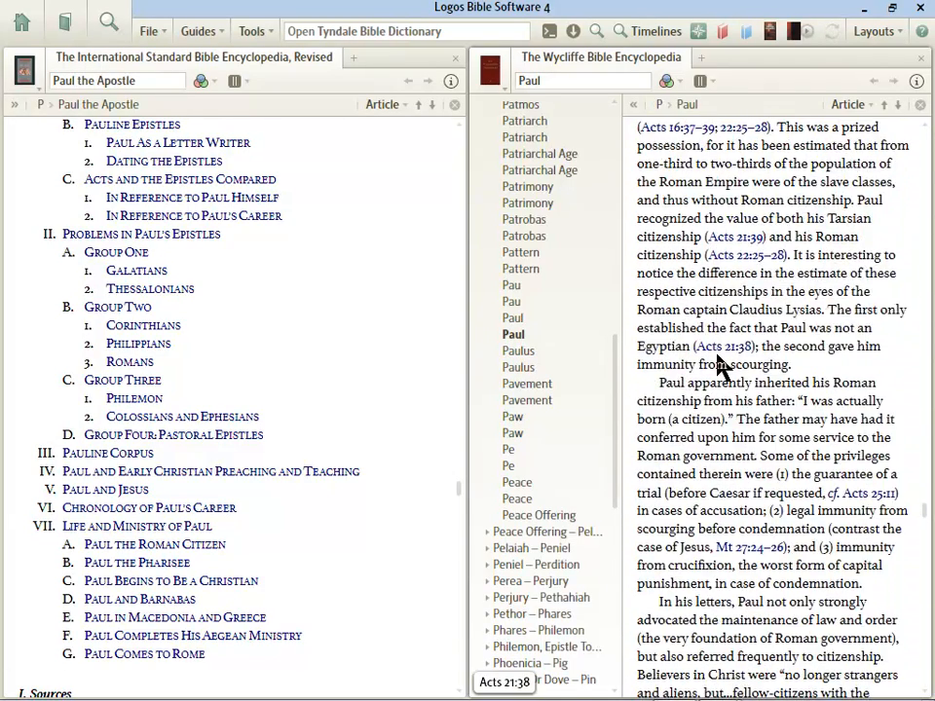
pyautogui.scroll(-7, 718, 363)
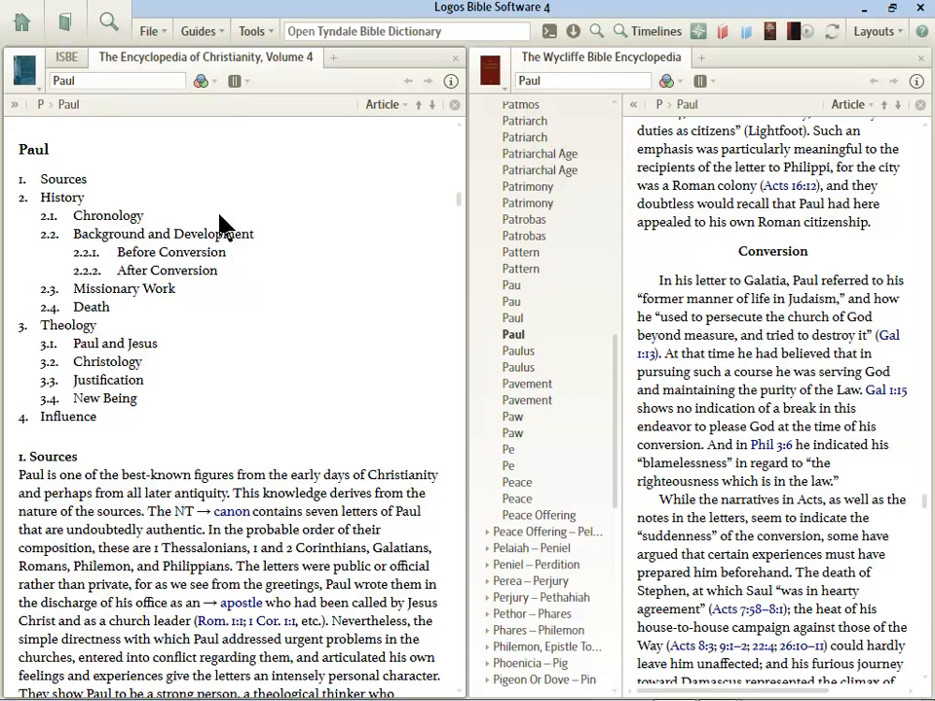
# Preview the canon cross-reference in The Encyclopedia of Christianity's Paul article and the resource description of the ISBE
pyautogui.moveTo(184, 72)
pyautogui.moveTo(222, 59)
pyautogui.moveTo(231, 521)
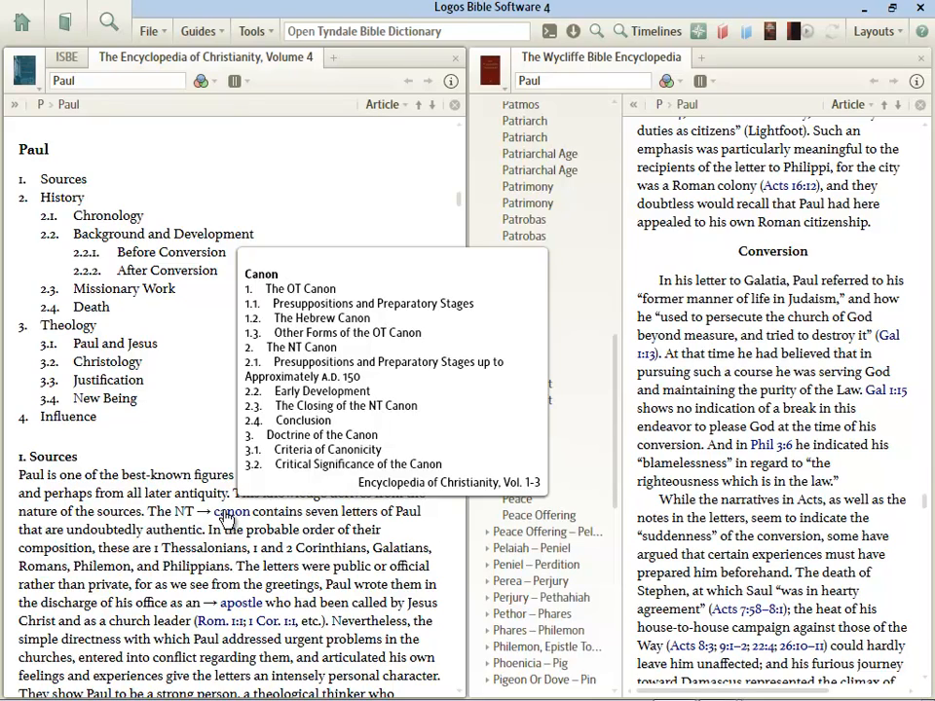
pyautogui.moveTo(241, 607)
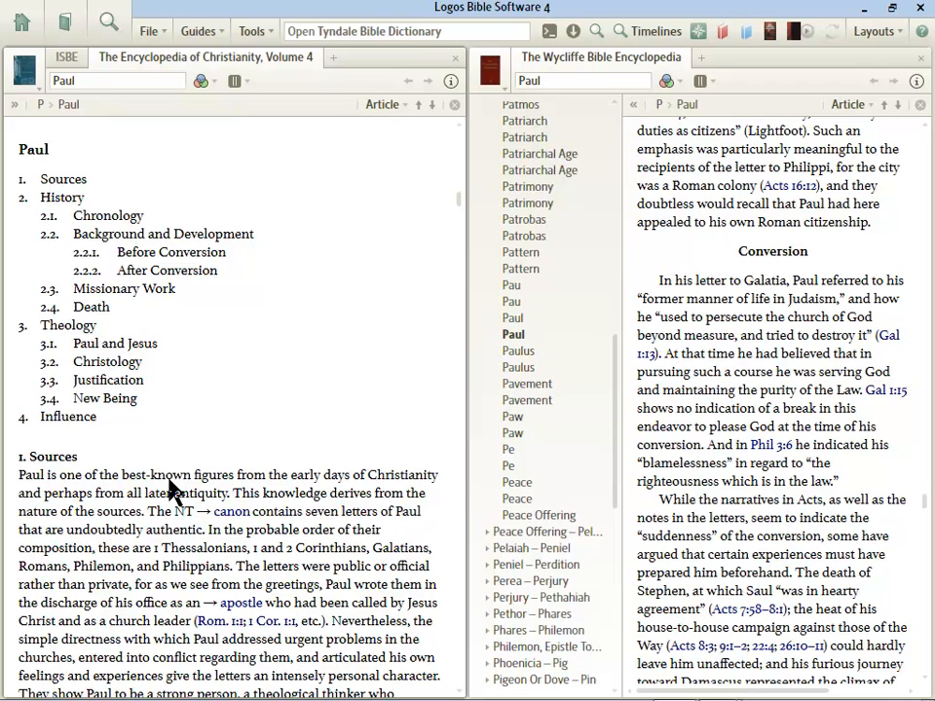
pyautogui.click(668, 81)
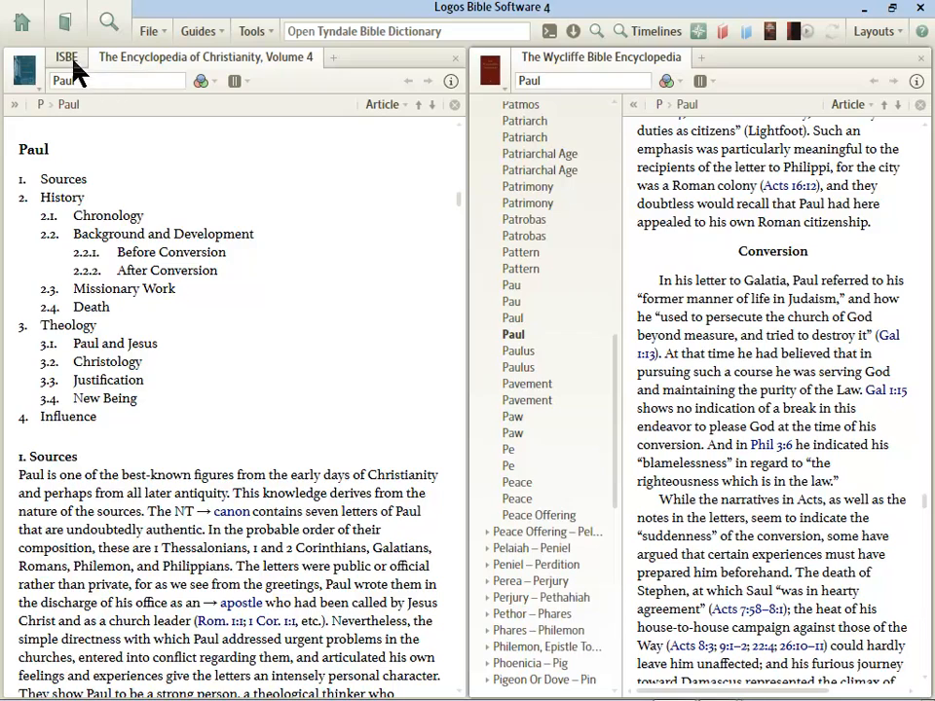
pyautogui.moveTo(68, 66)
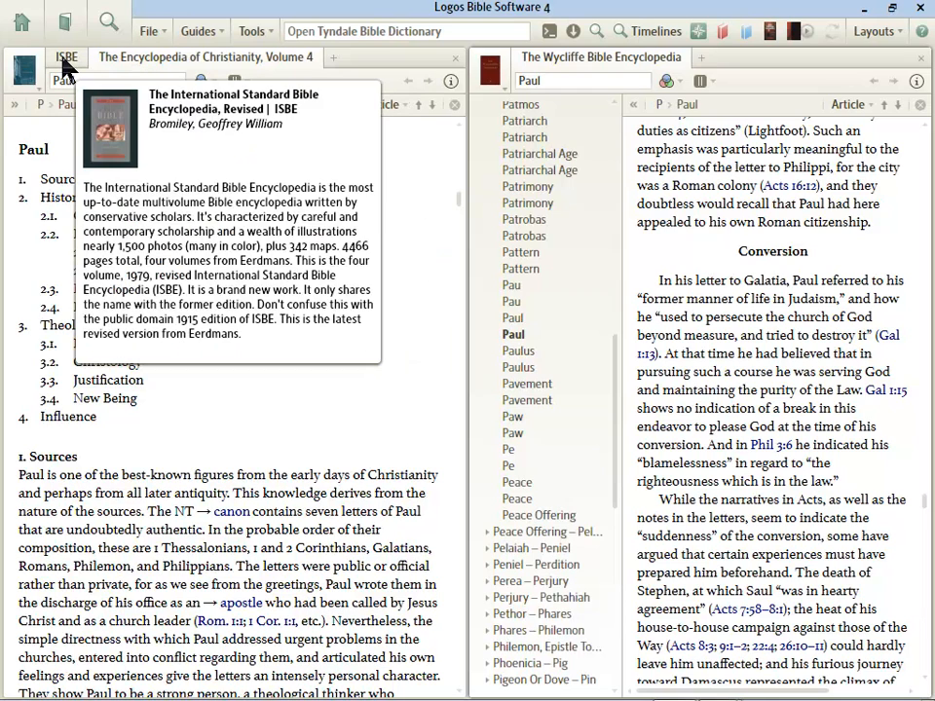
# Close The Encyclopedia of Christianity, Volume 4 and the International Standard Bible Encyclopedia
pyautogui.click(455, 59)
pyautogui.click(455, 58)
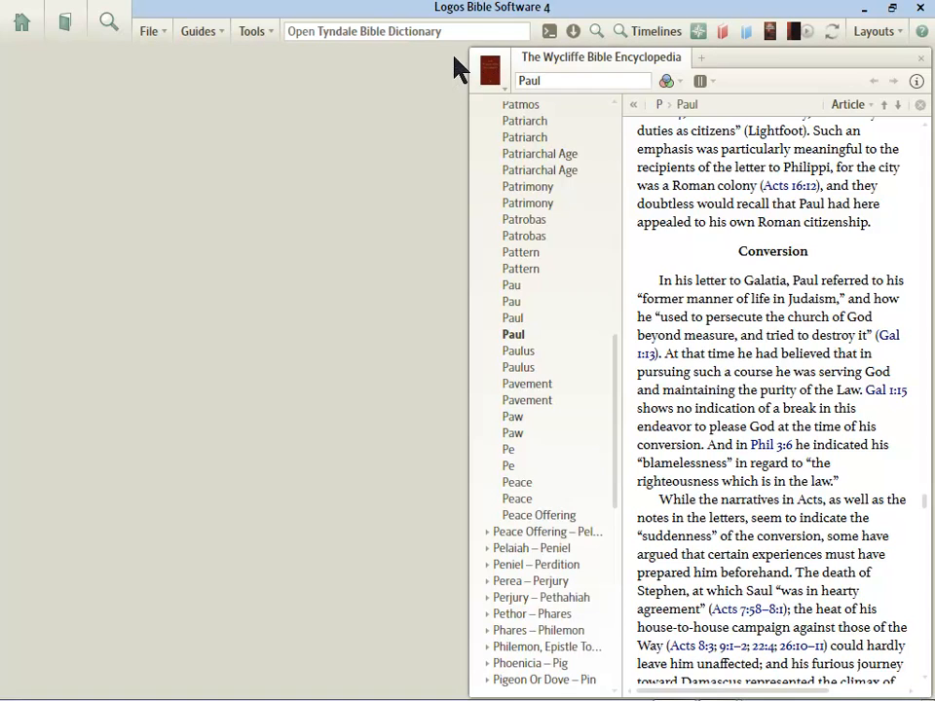
# Open the New American Standard Bible: 1995 Update beside The Wycliffe Bible Encyclopedia and go to Acts 16:12
pyautogui.moveTo(804, 35)
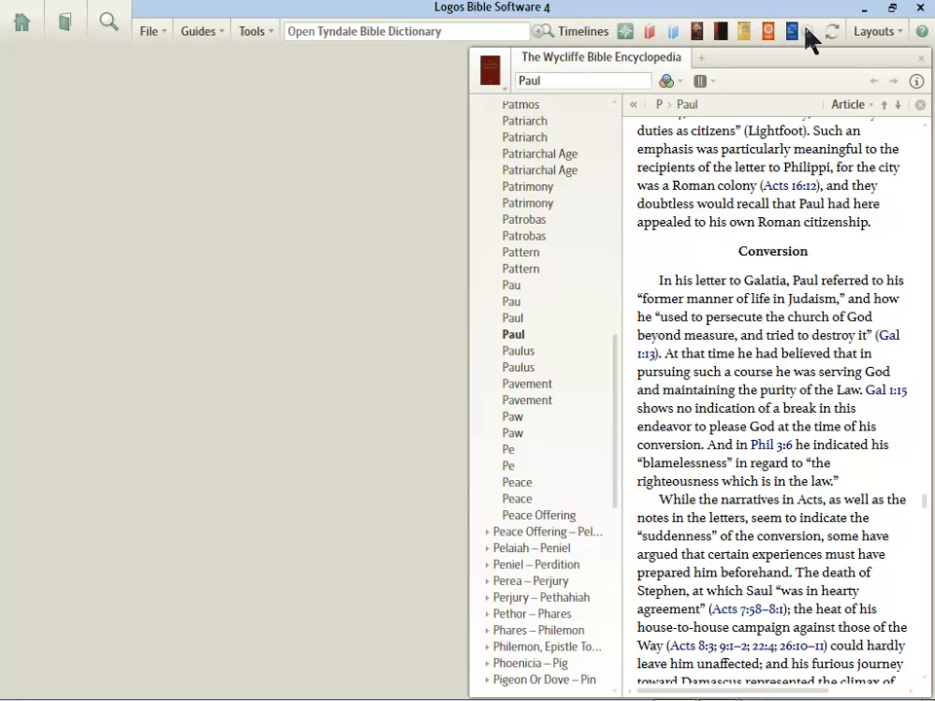
pyautogui.click(771, 31)
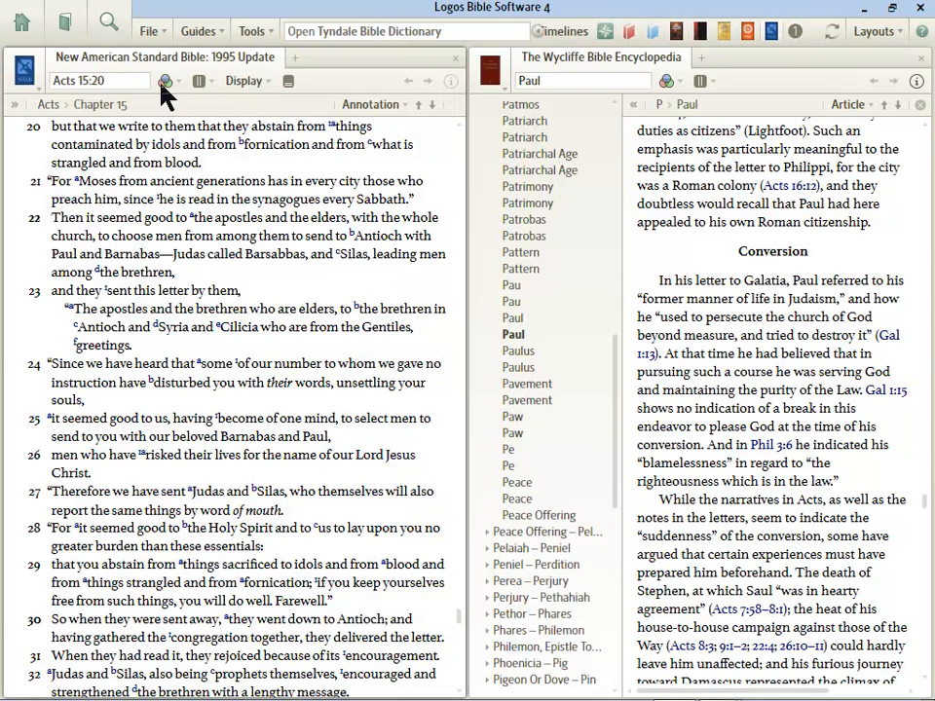
pyautogui.click(105, 80)
pyautogui.write('acts')
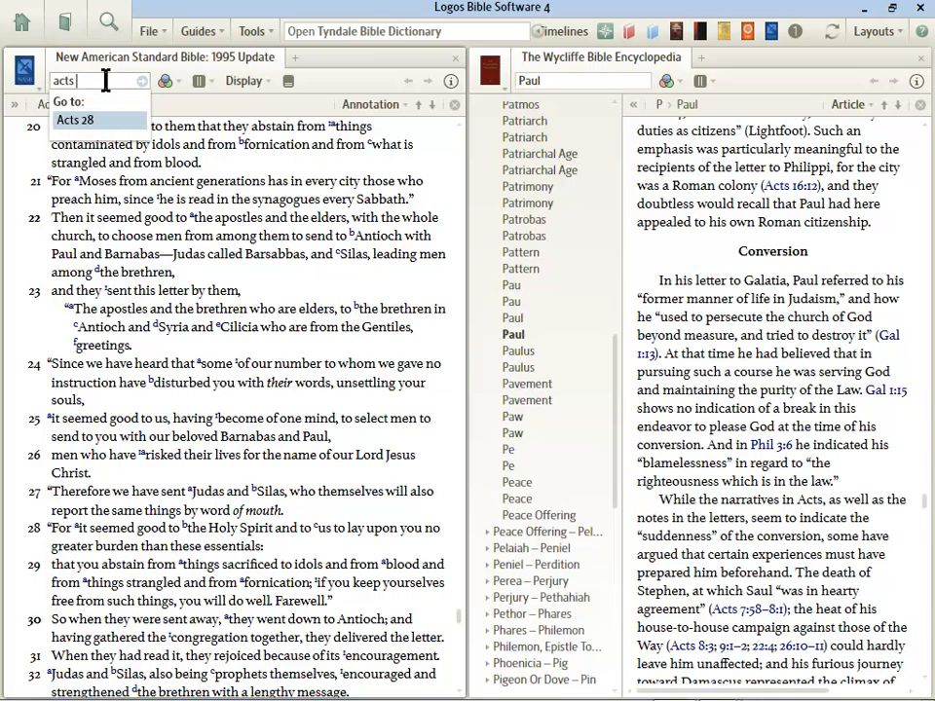
pyautogui.write(' 16:12')
pyautogui.press('Return')
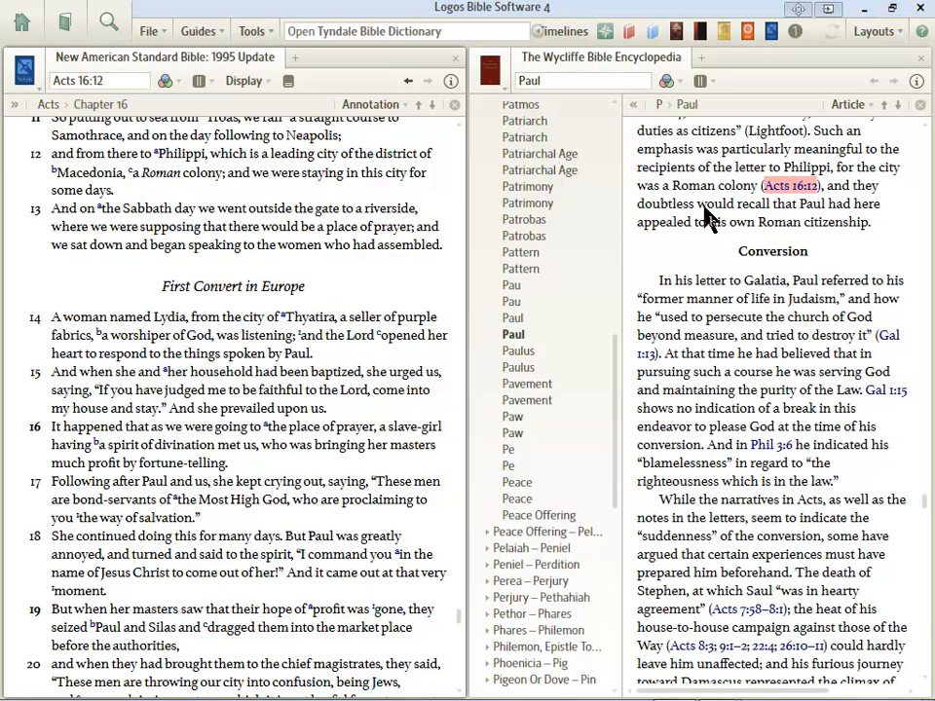
# Open the visual filter options for The Wycliffe Bible Encyclopedia
pyautogui.click(669, 81)
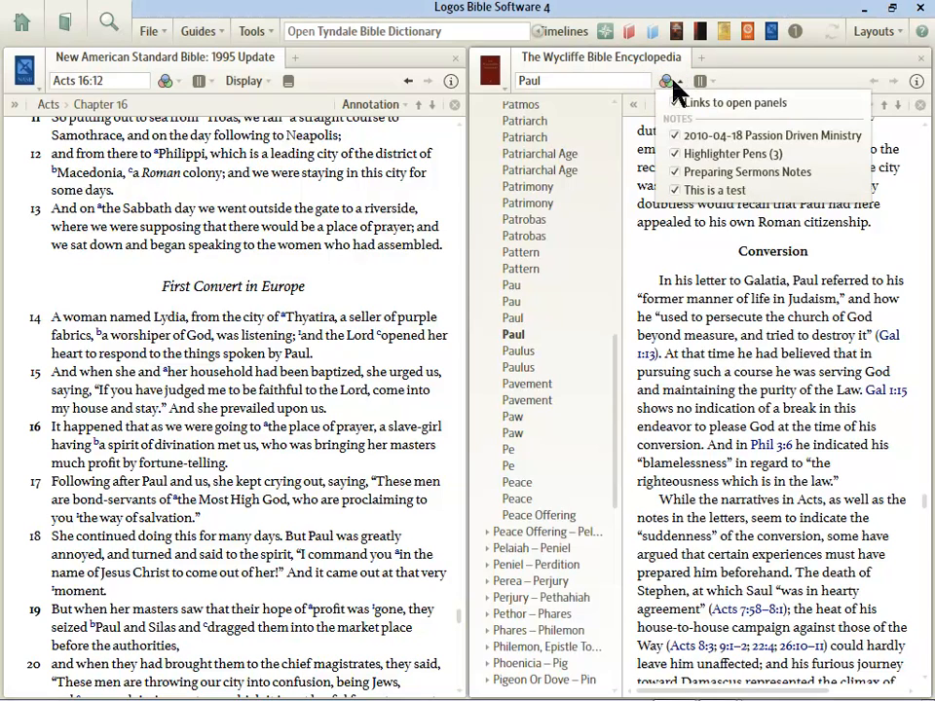